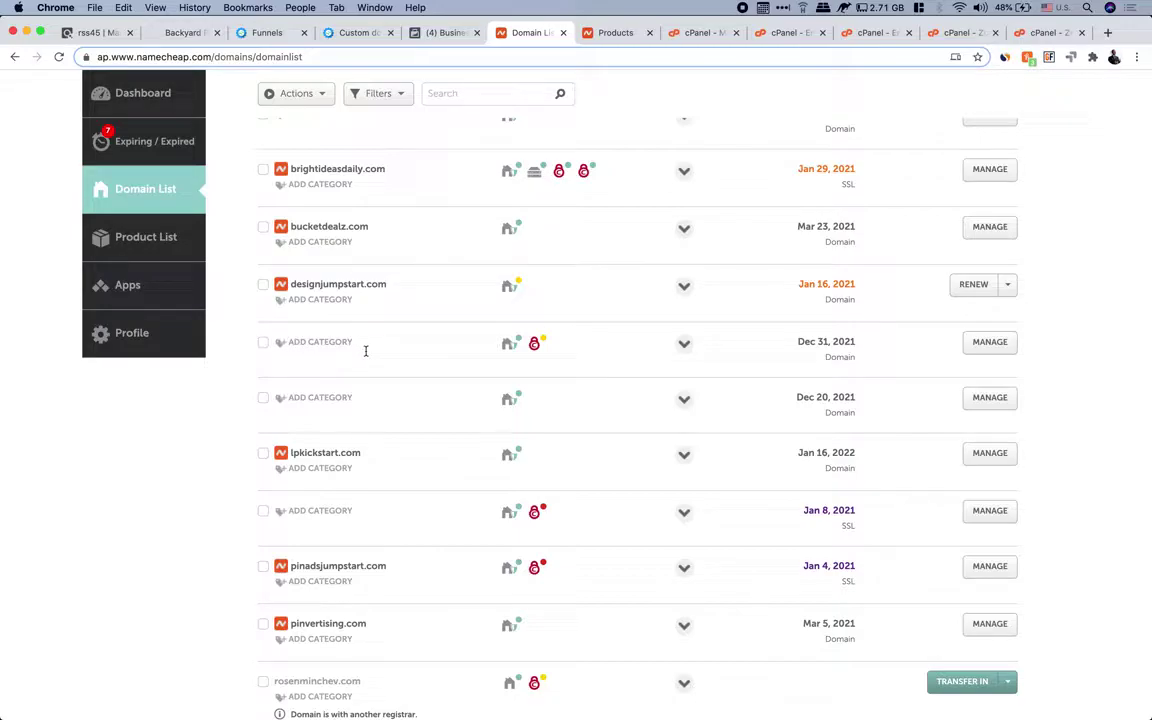
Highlight the brightideasdaily.com domain name and scroll down the Namecheap domain list
click(294, 169)
drag(294, 169, 386, 172)
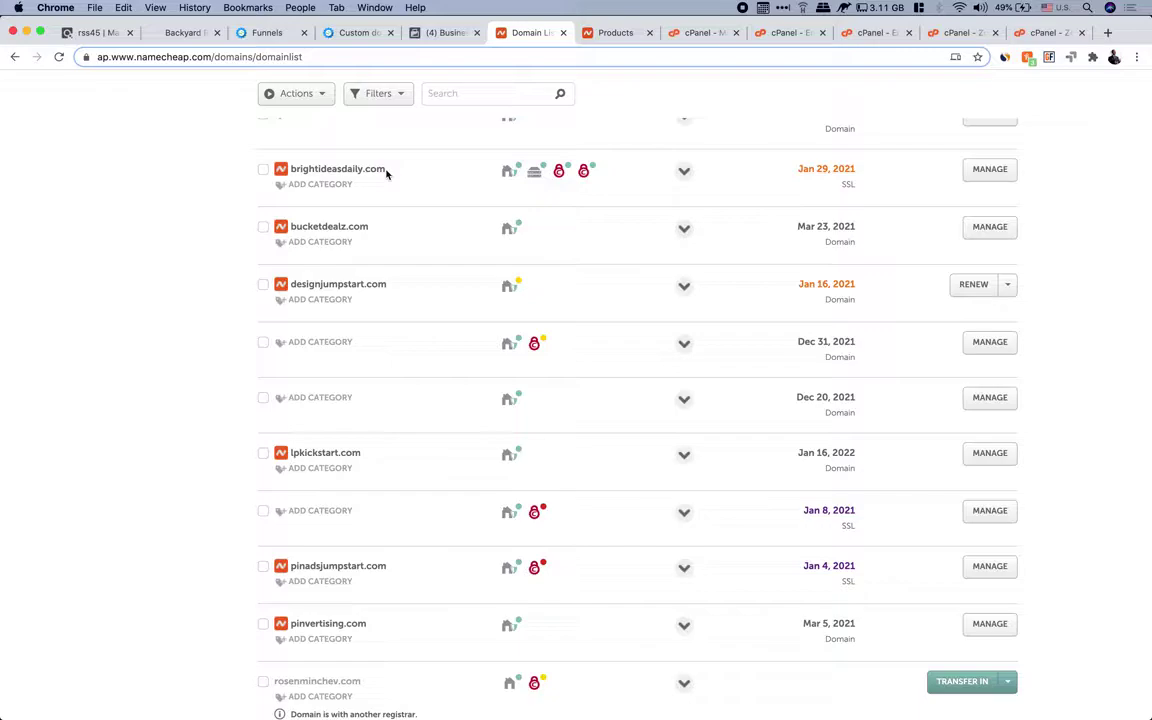
drag(289, 170, 367, 168)
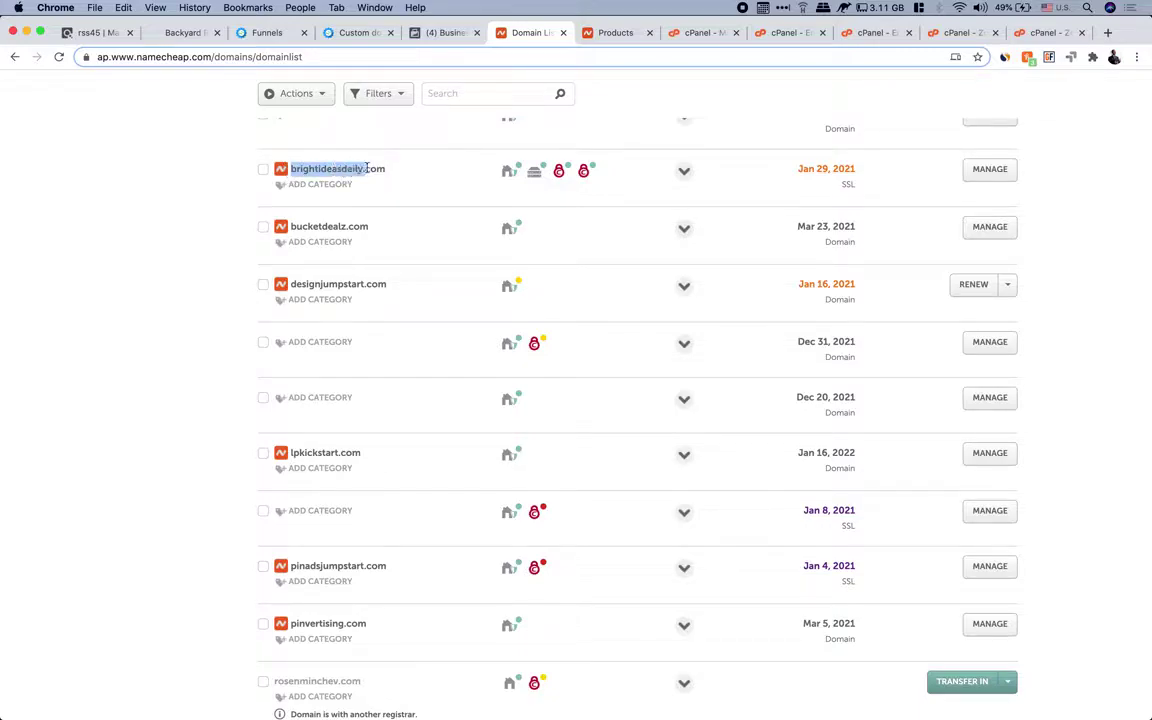
click(378, 170)
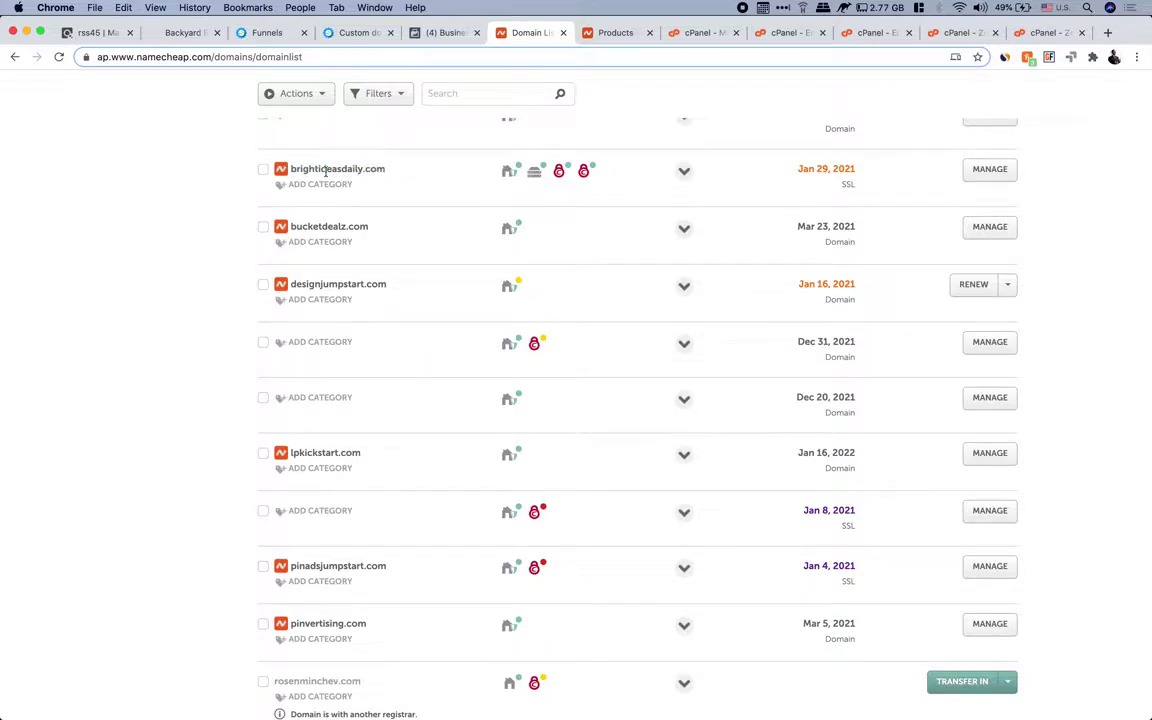
drag(317, 167, 352, 169)
scroll(352, 169, down, 3)
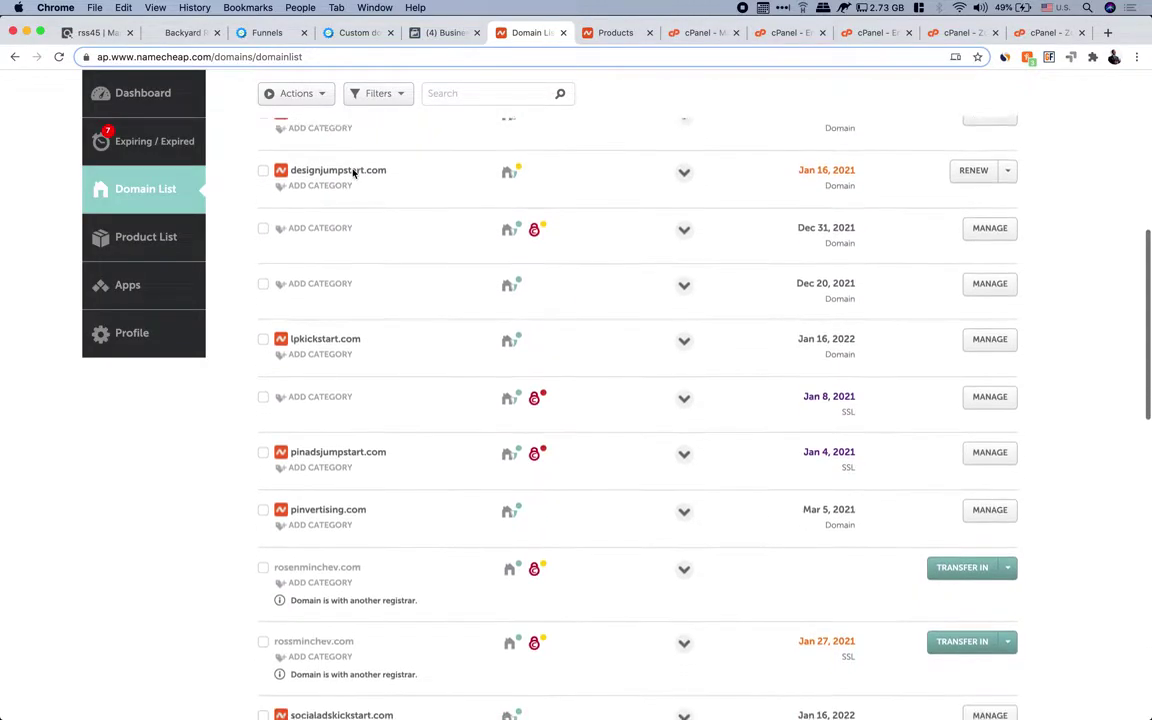
scroll(352, 169, down, 3)
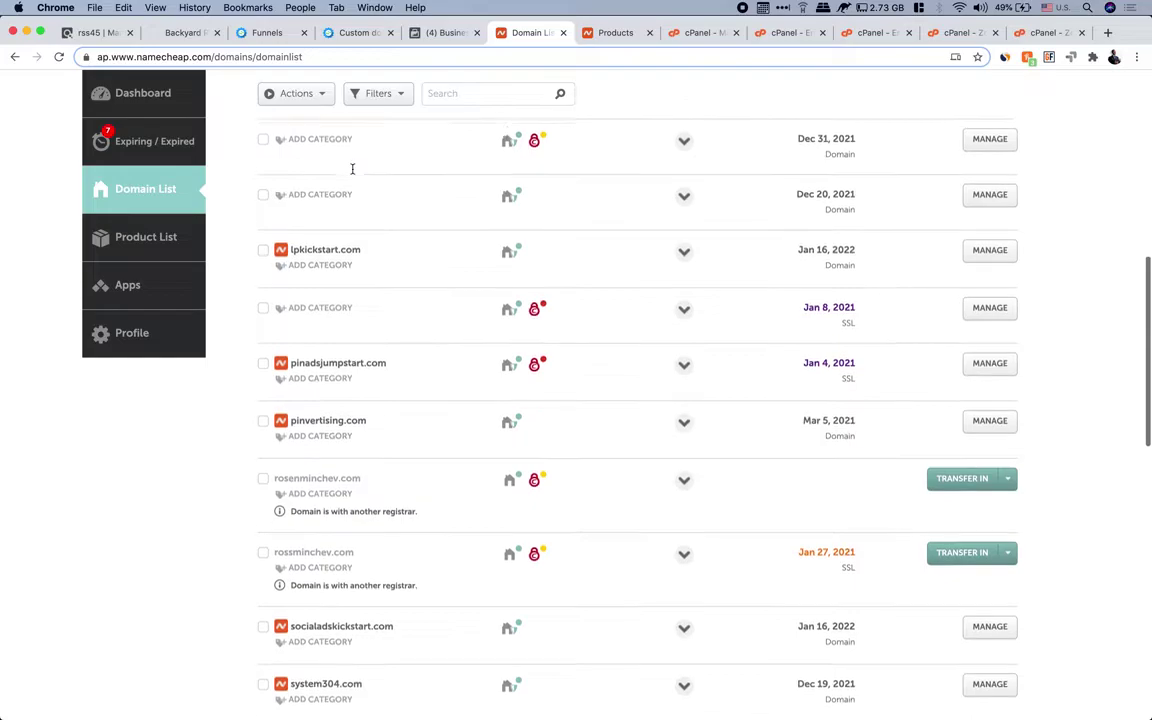
scroll(396, 293, down, 6)
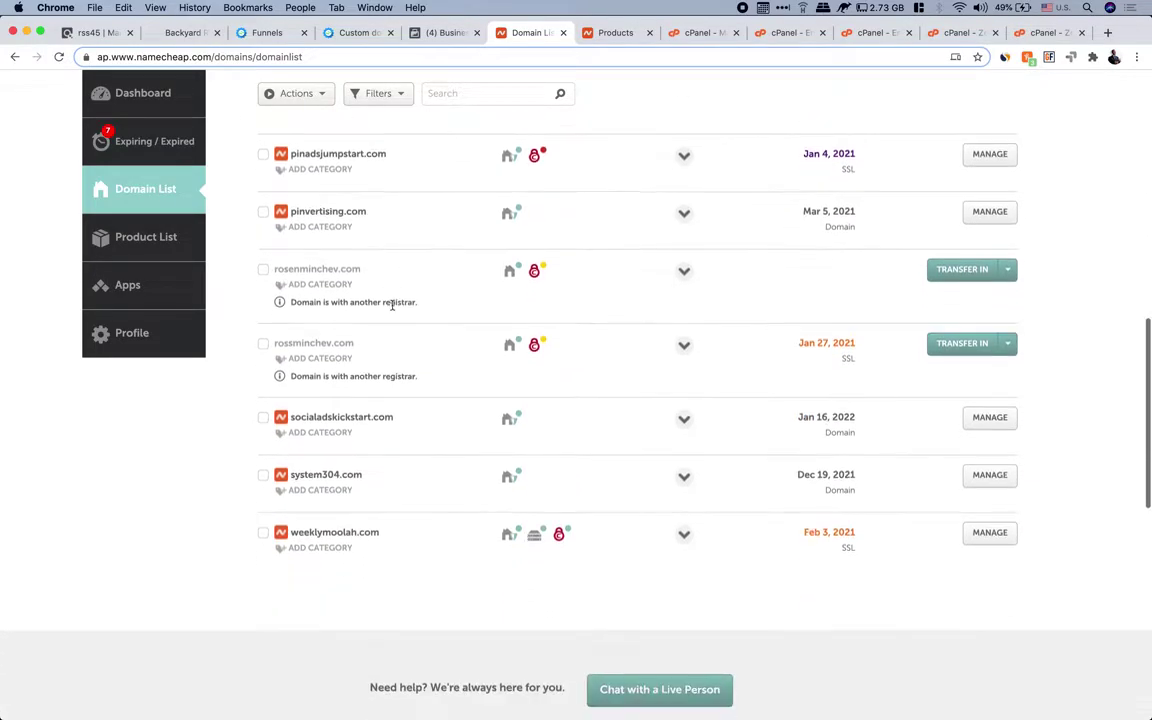
scroll(392, 305, down, 3)
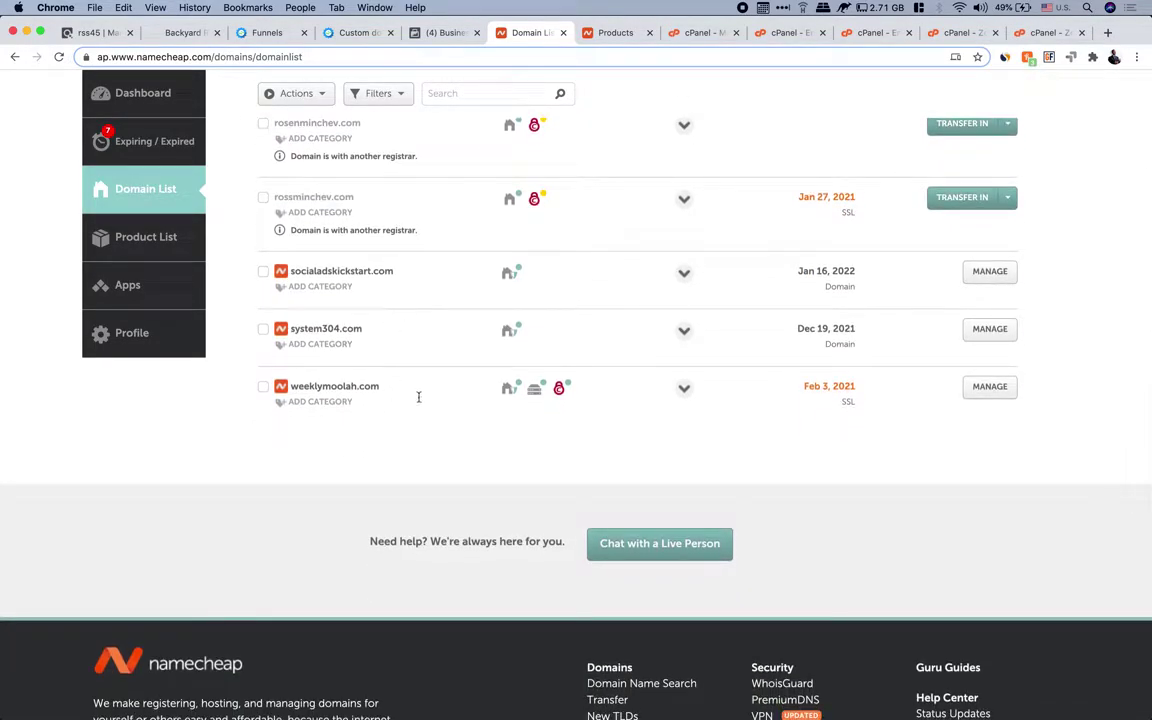
scroll(420, 397, down, 1)
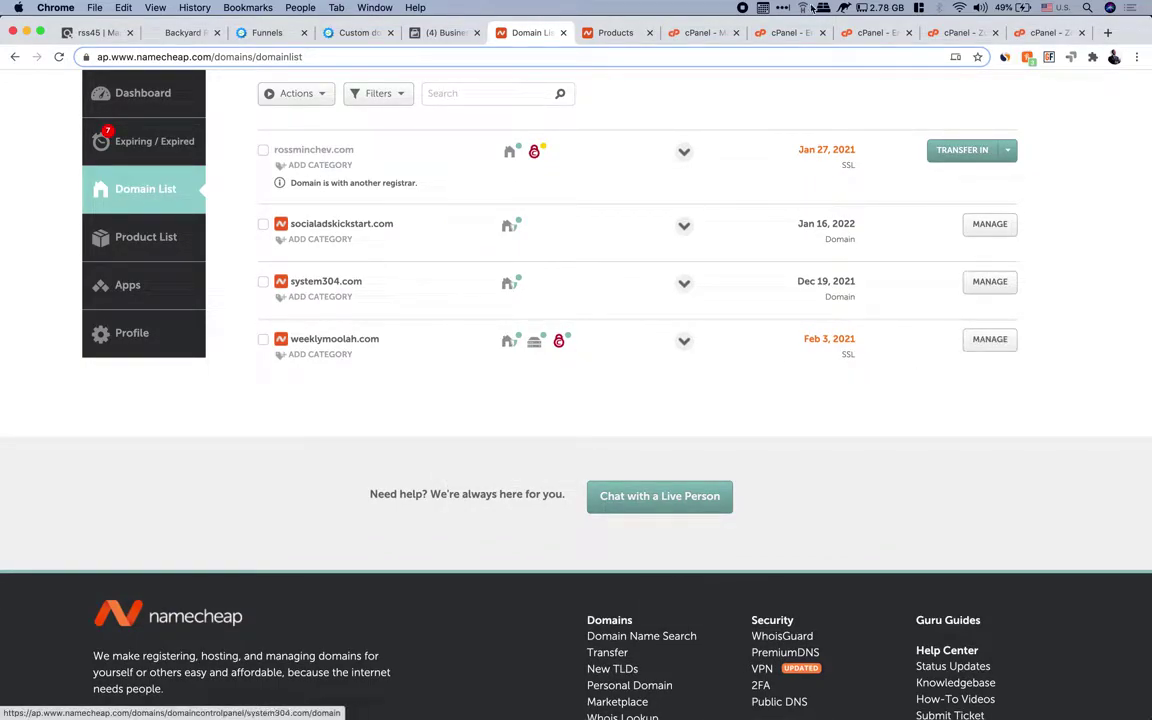
Open the weeklymoolah.com details page on its Products tab
click(604, 38)
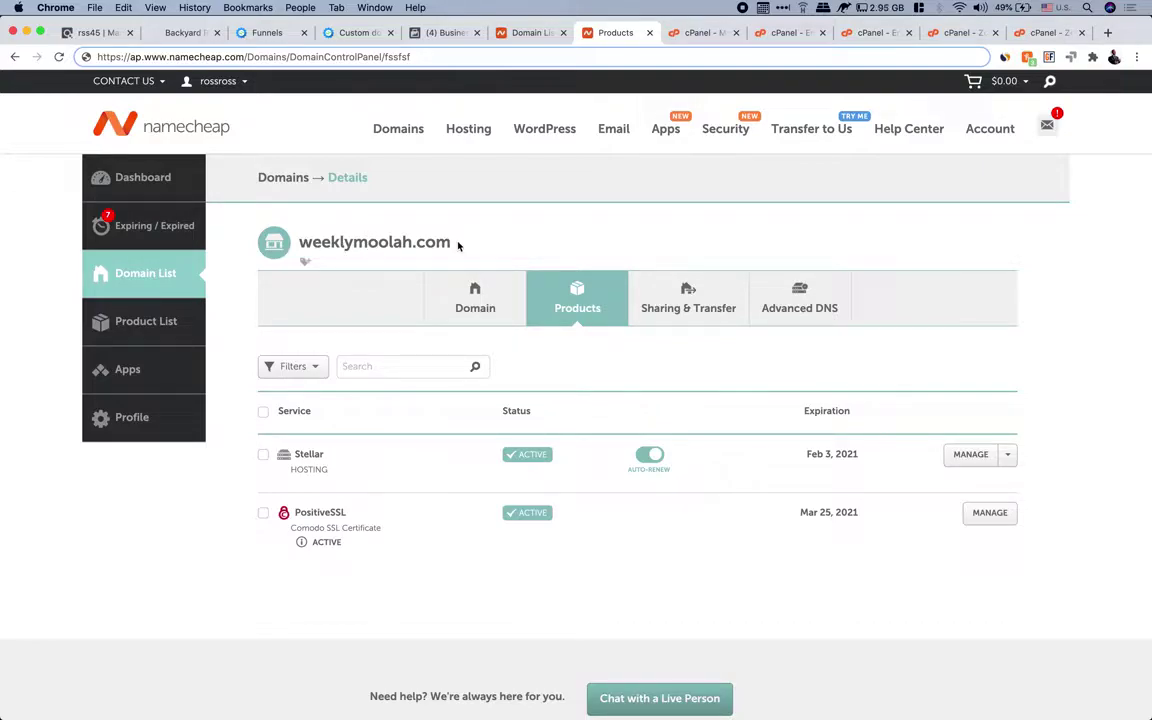
scroll(381, 452, down, 1)
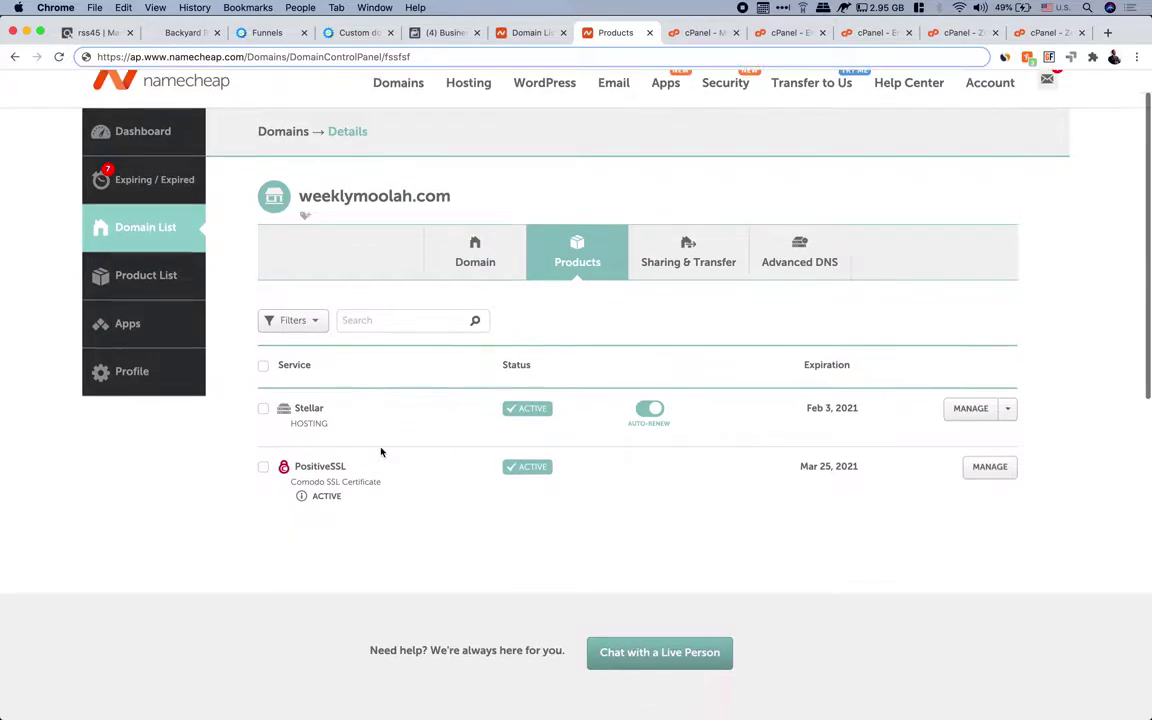
scroll(381, 452, down, 1)
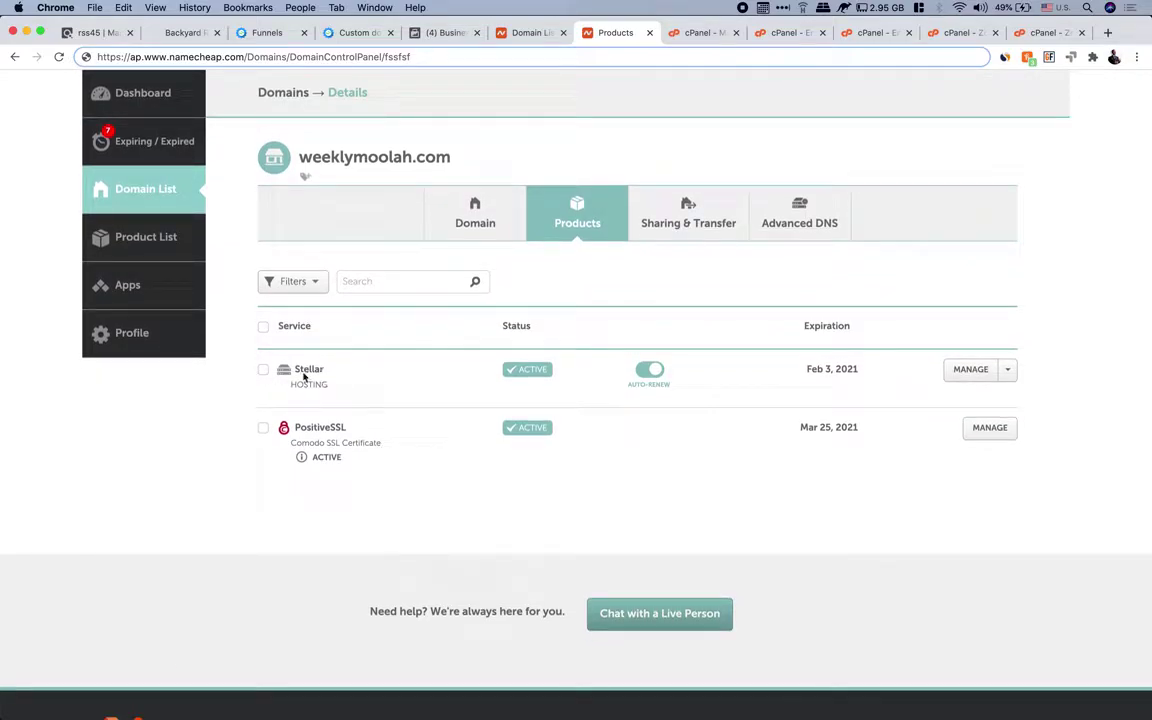
scroll(300, 375, up, 5)
scroll(490, 383, right, 3)
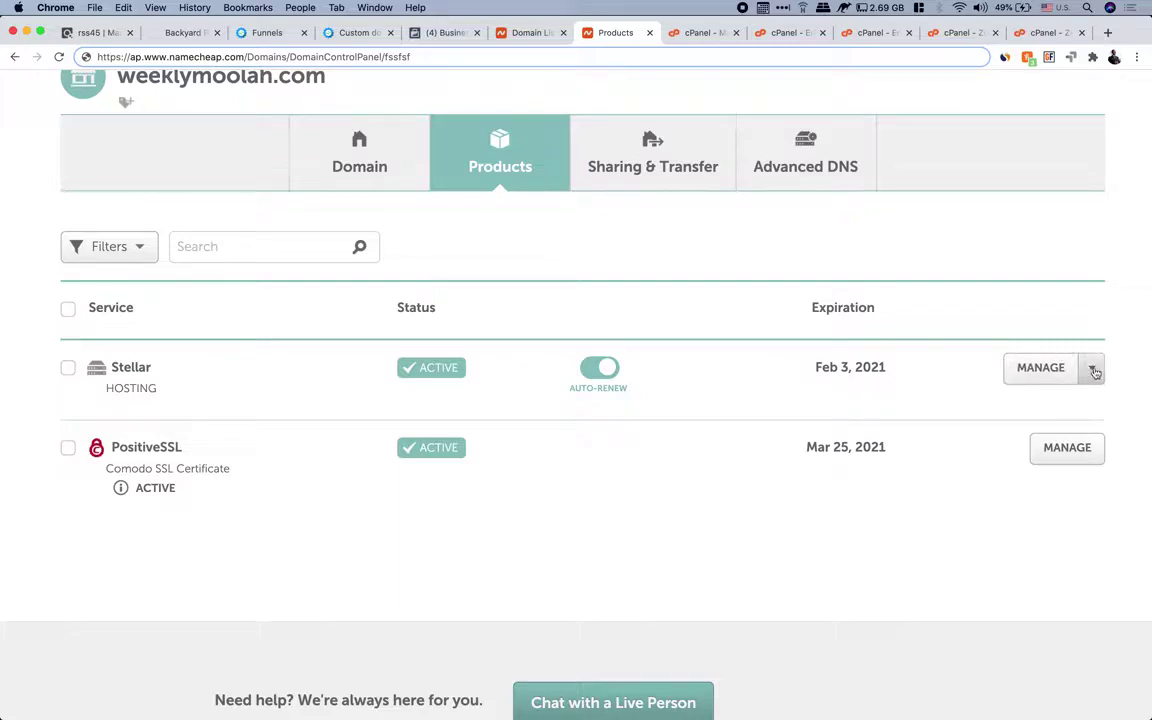
Launch cPanel for the Stellar hosting from its MANAGE menu
click(1095, 371)
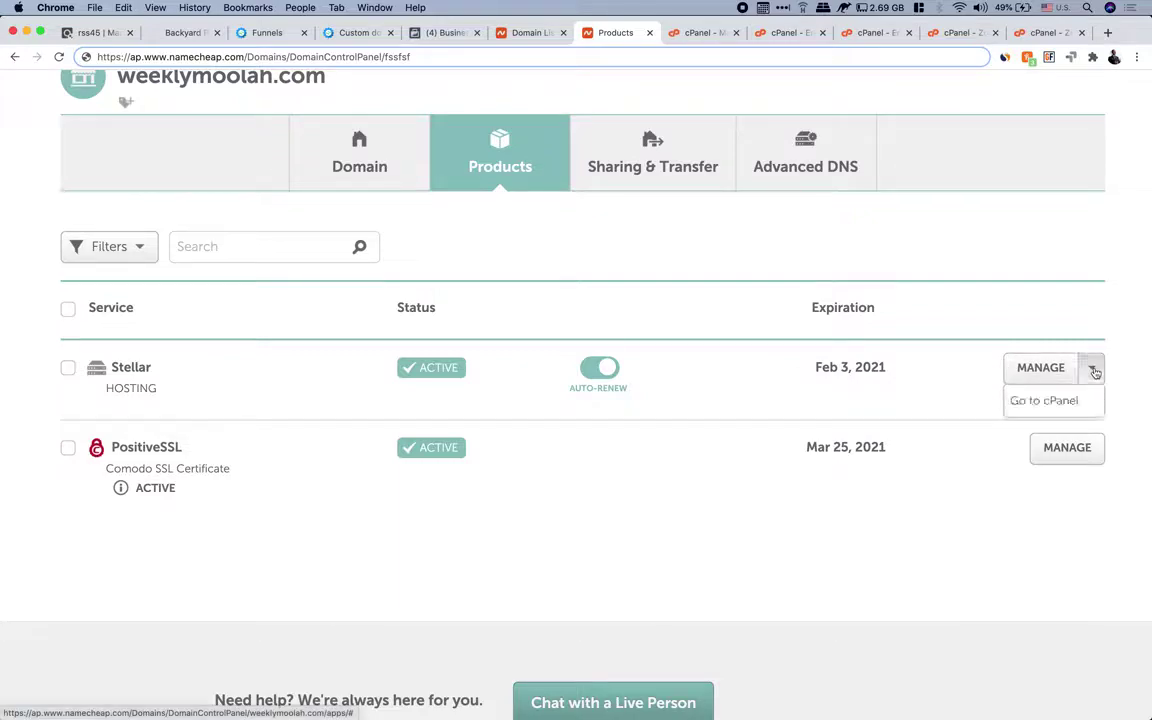
click(1046, 401)
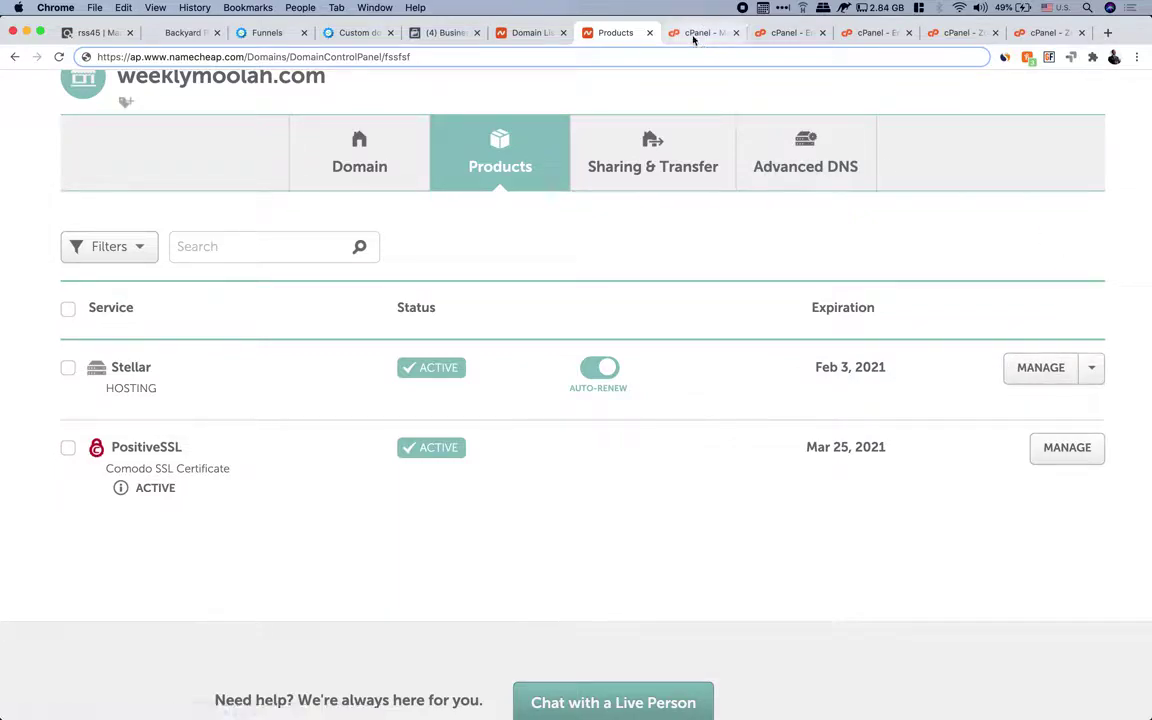
click(695, 36)
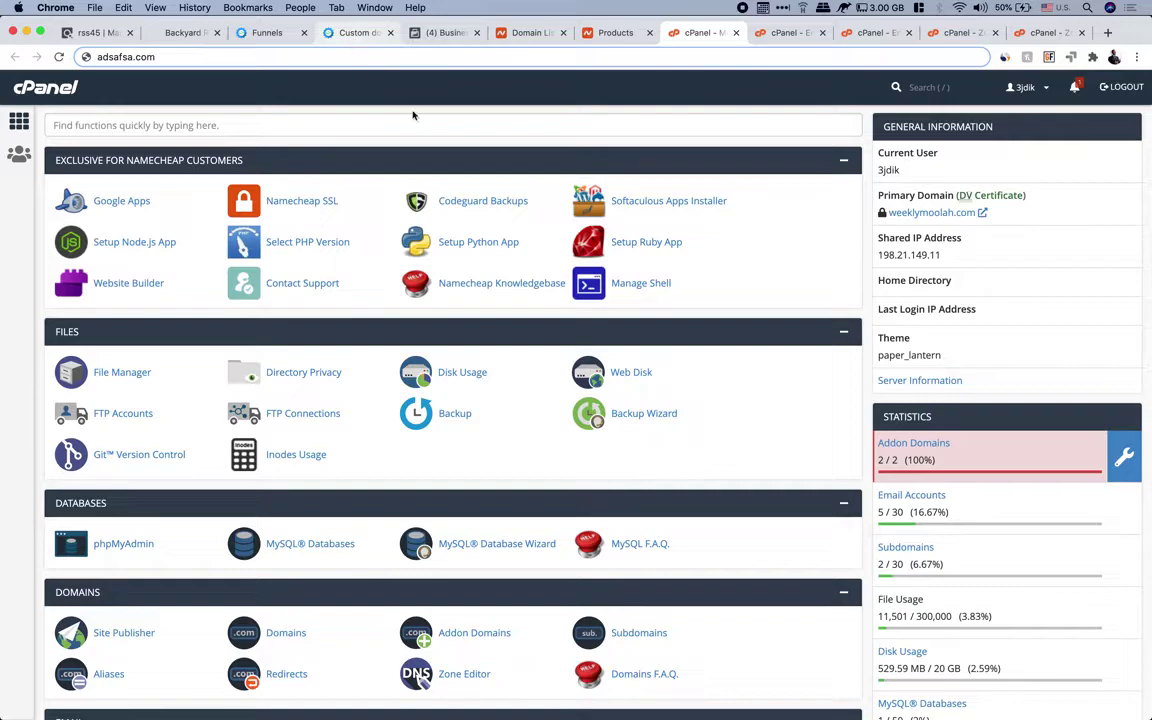
Go to the EMAIL section's Email Accounts page, showing six mailboxes (5 used, 25 available)
scroll(704, 386, down, 5)
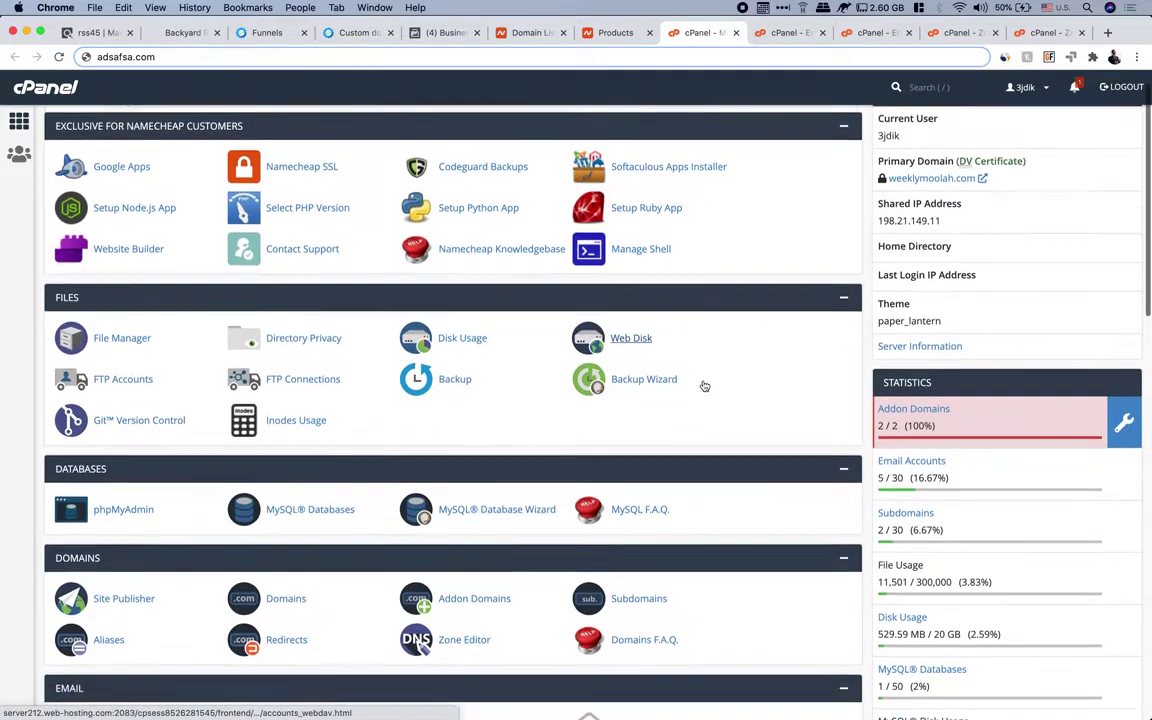
scroll(704, 386, down, 5)
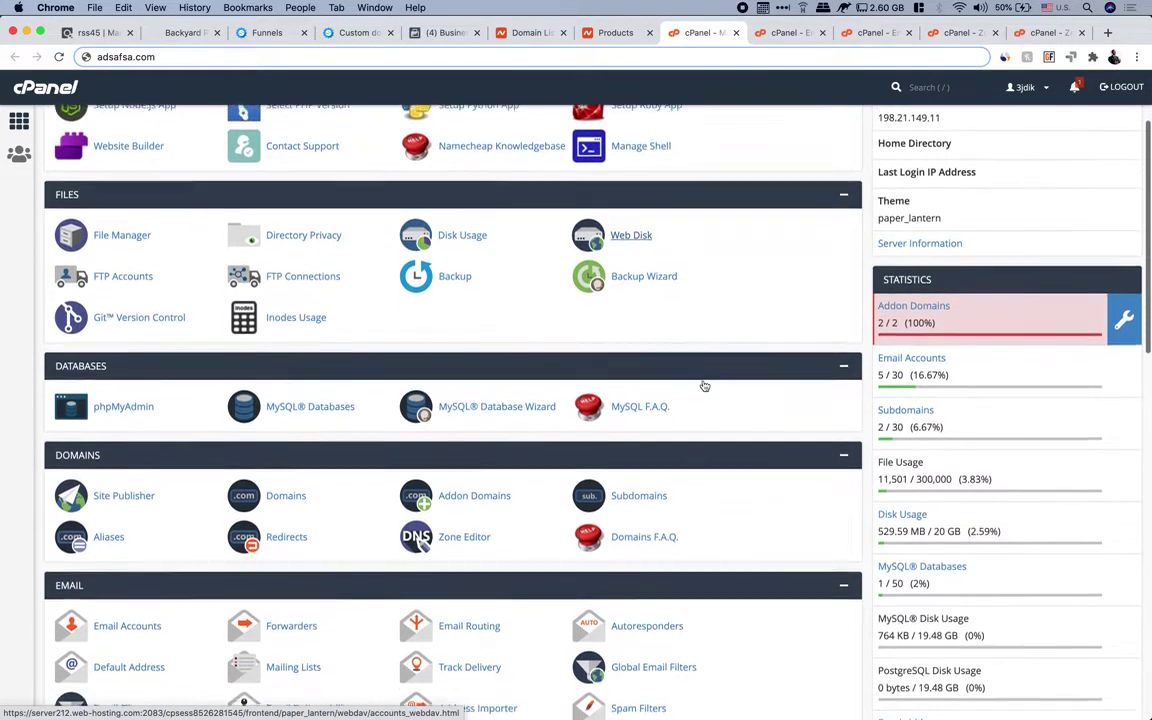
scroll(704, 386, down, 2)
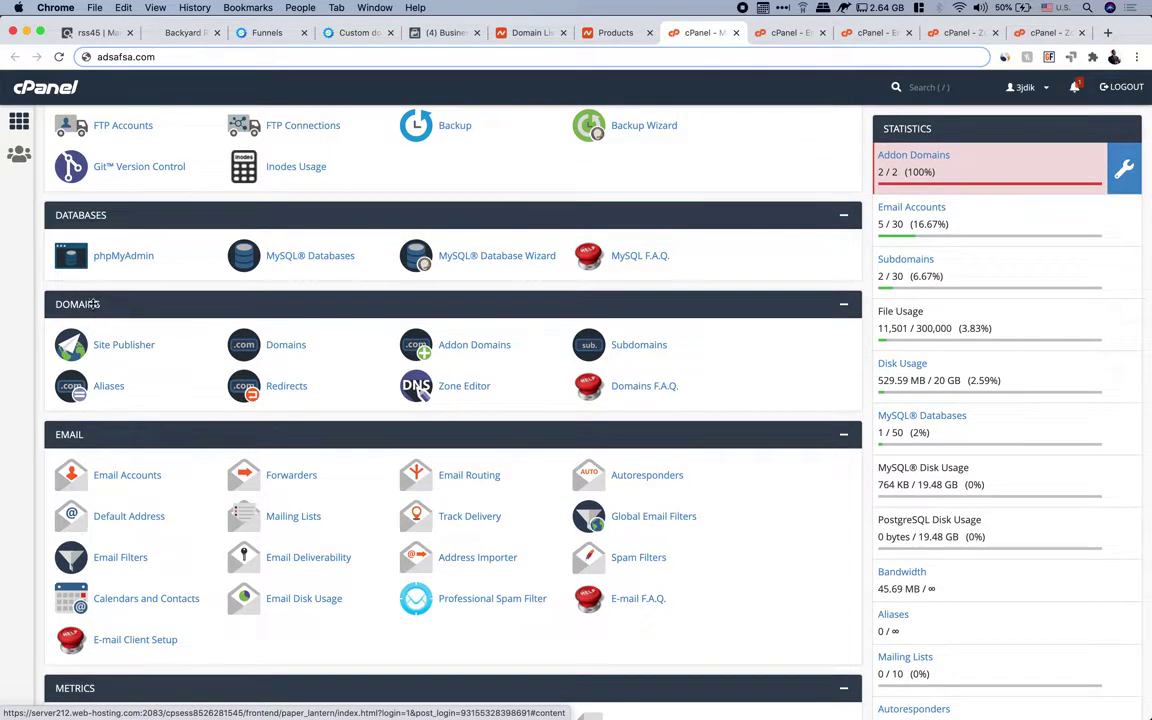
scroll(149, 325, down, 3)
scroll(78, 360, down, 1)
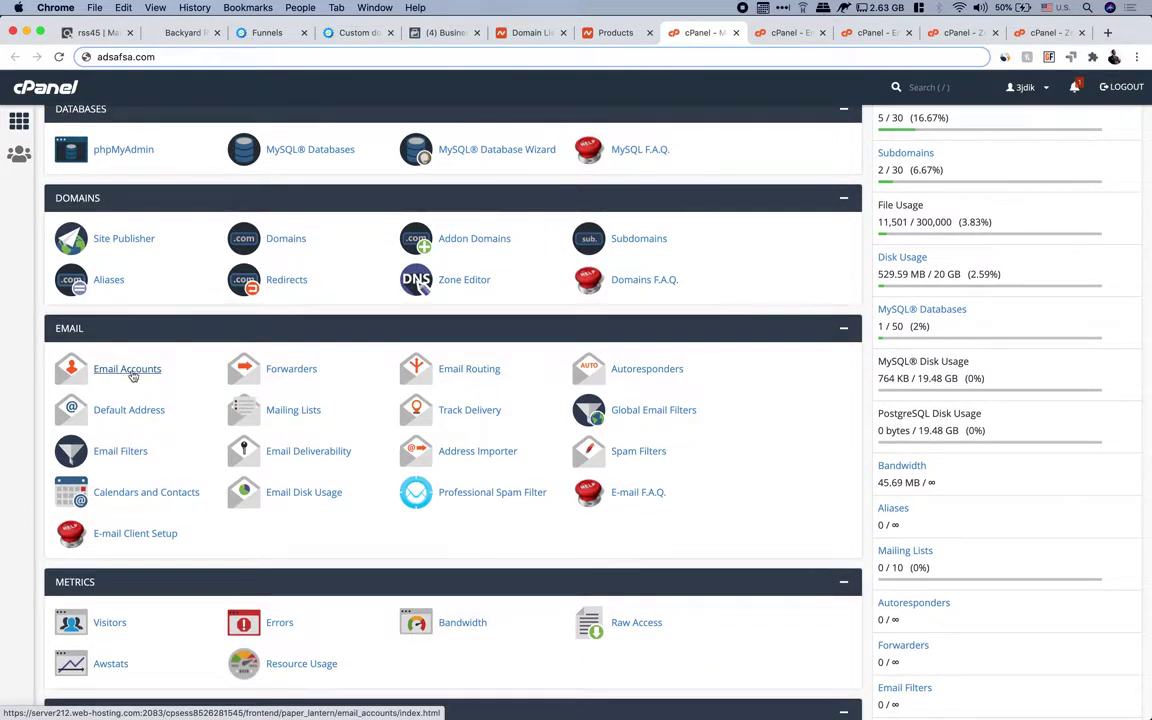
click(785, 33)
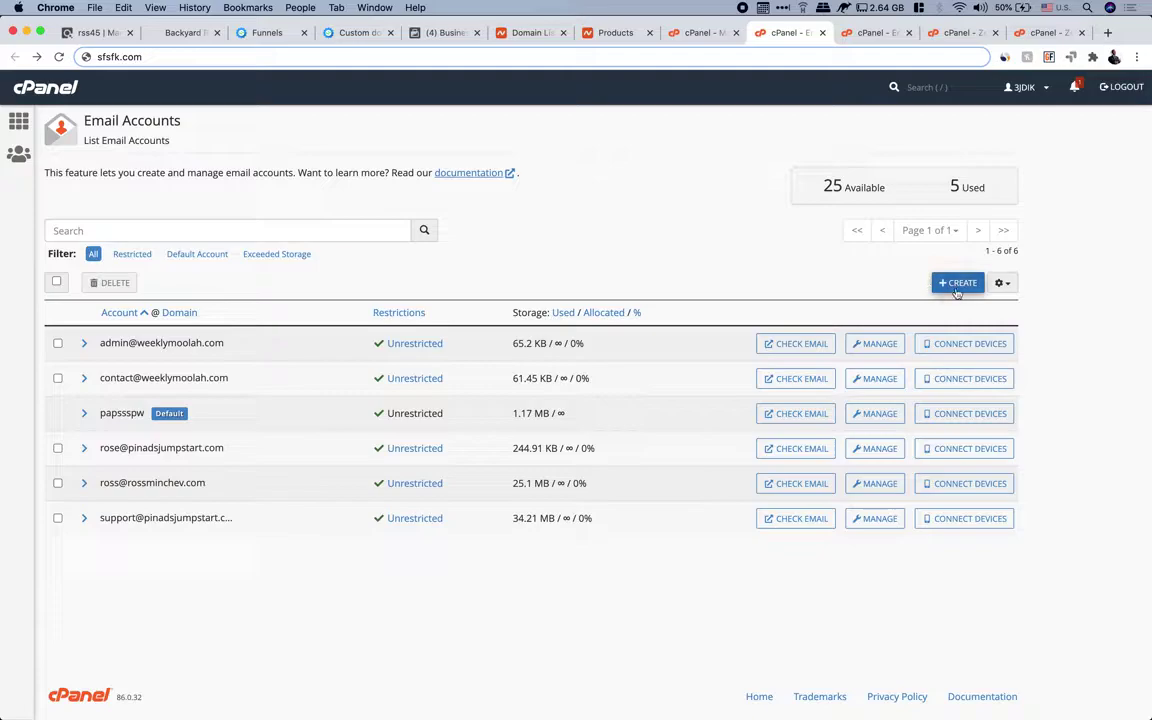
scroll(953, 287, up, 5)
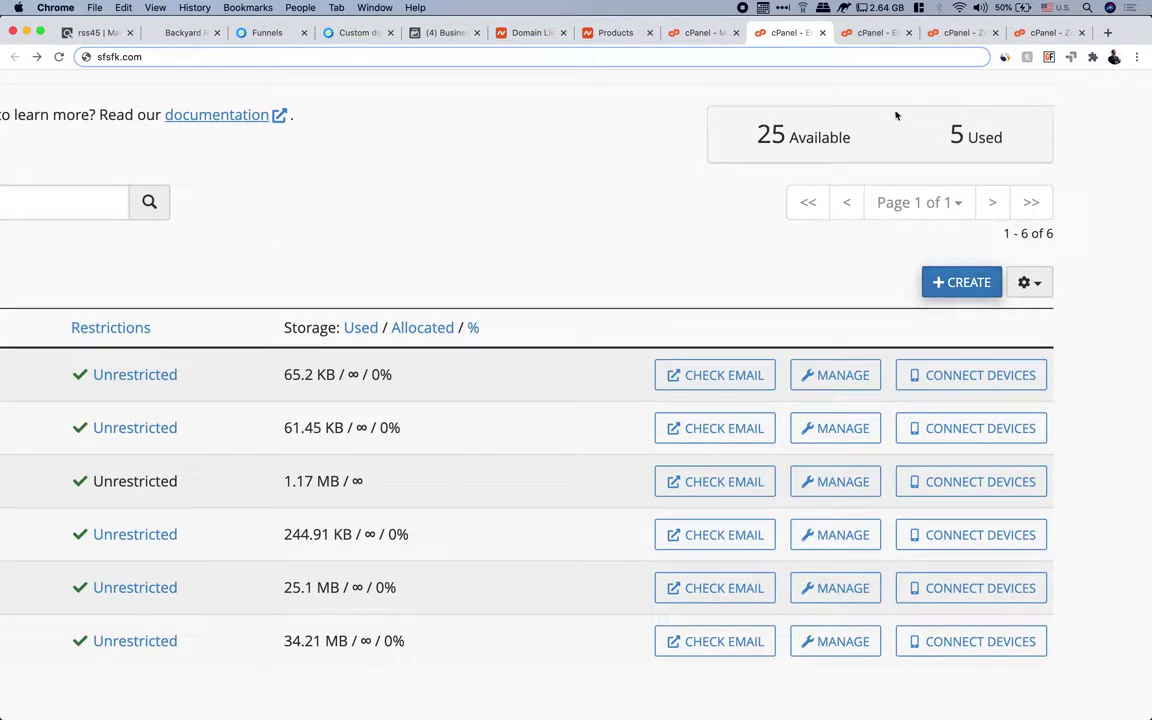
click(866, 34)
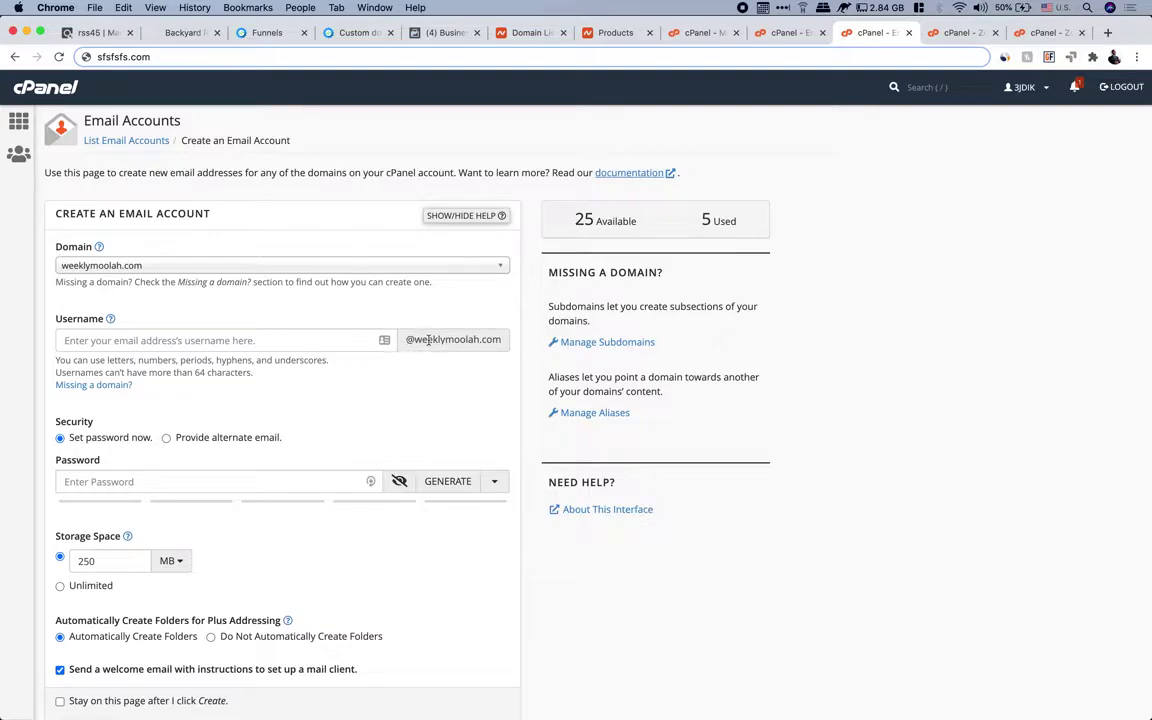
drag(417, 338, 499, 338)
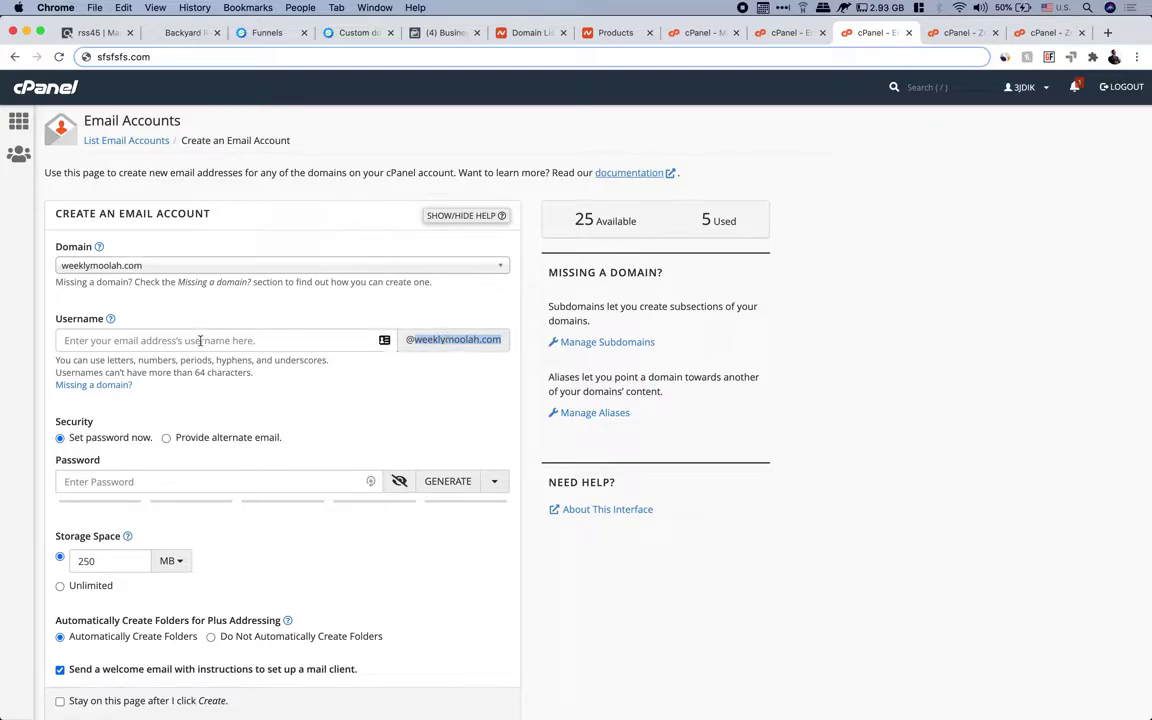
click(195, 338)
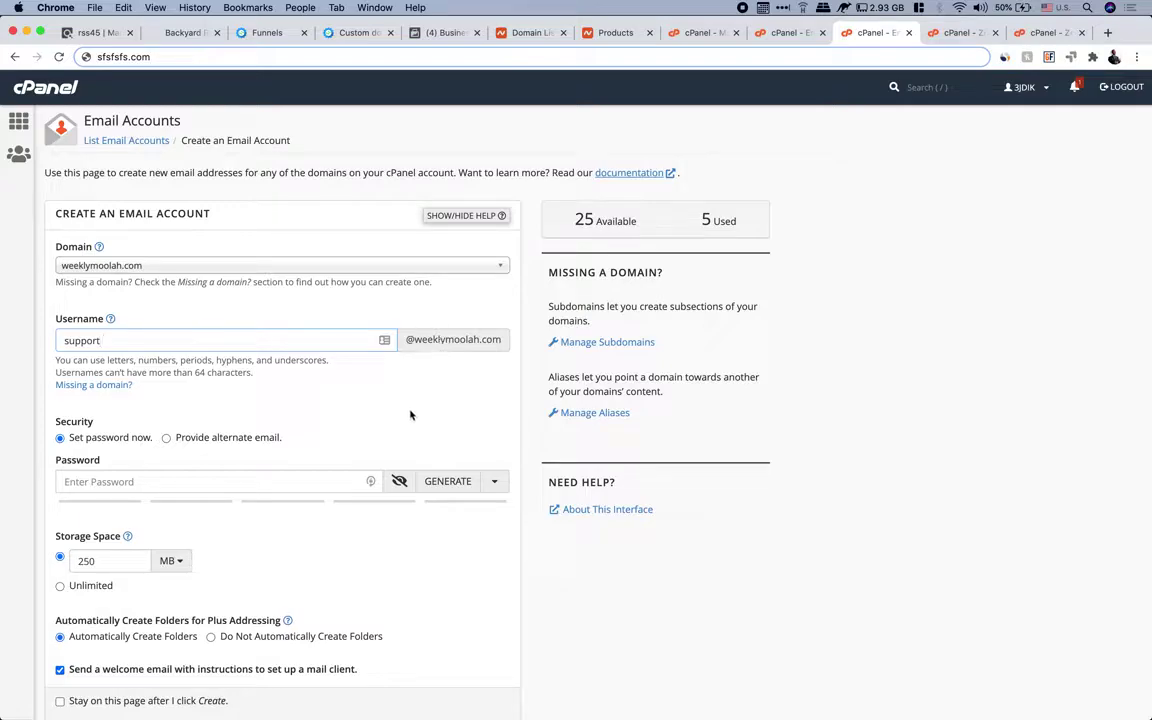
Give the mailbox unlimited storage and scroll down to the Create button
scroll(380, 385, down, 1)
scroll(145, 422, down, 1)
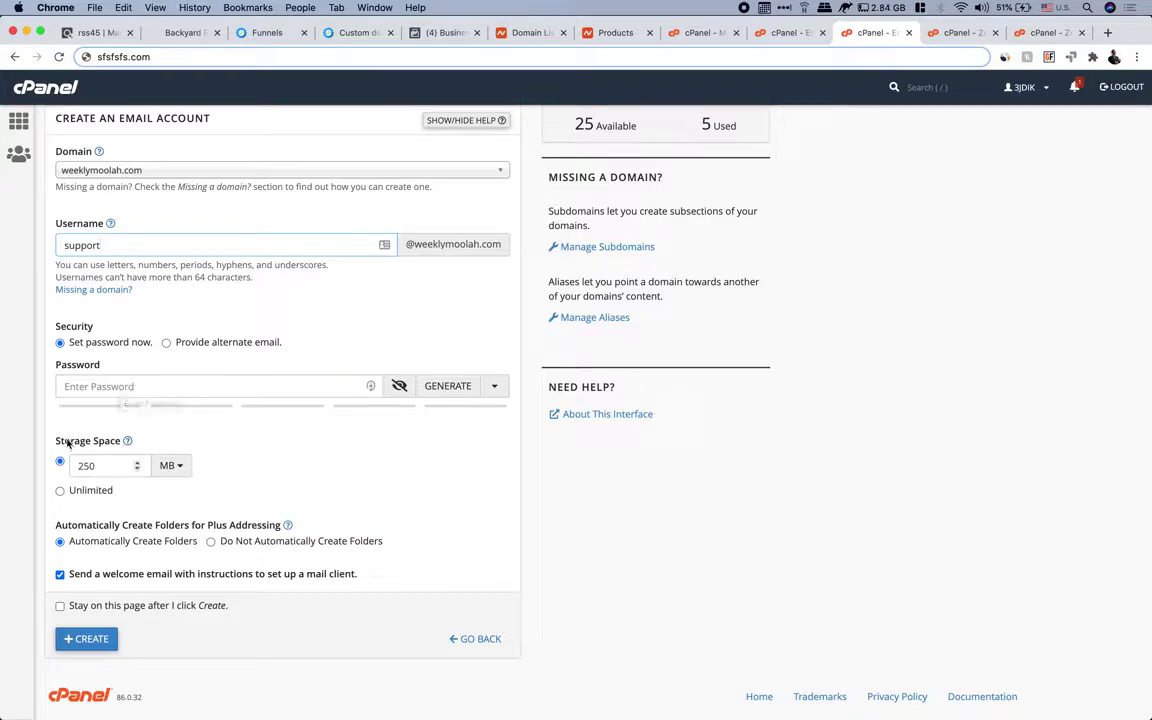
click(60, 490)
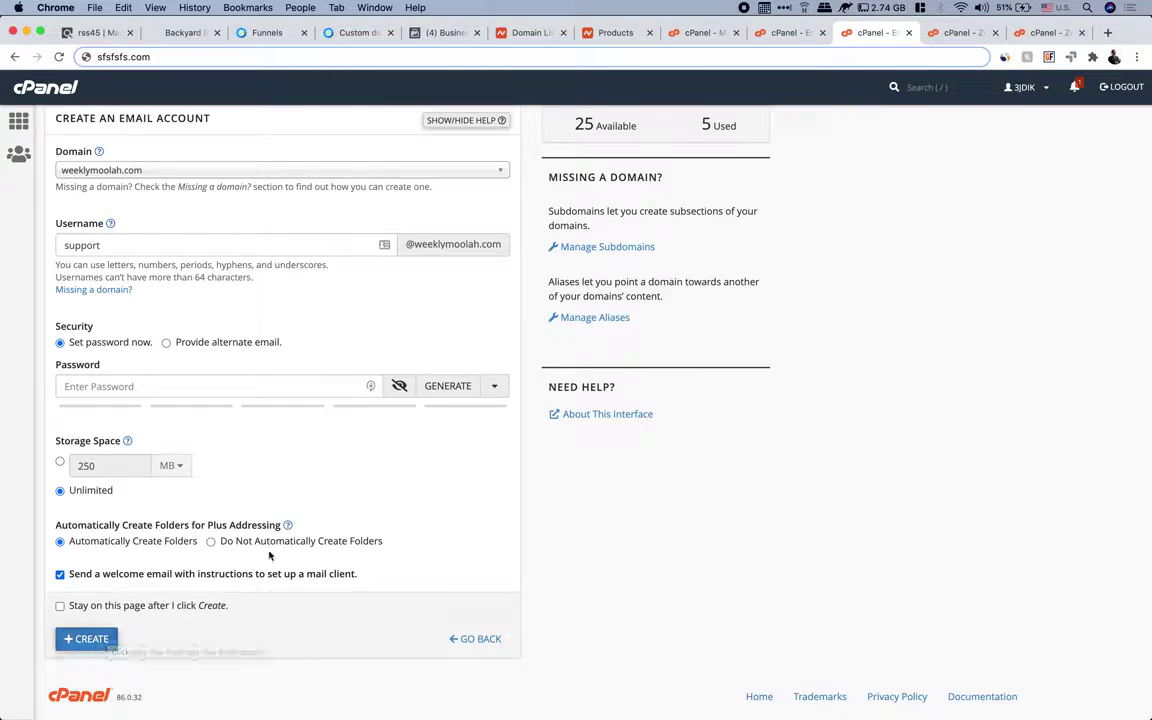
scroll(269, 556, up, 2)
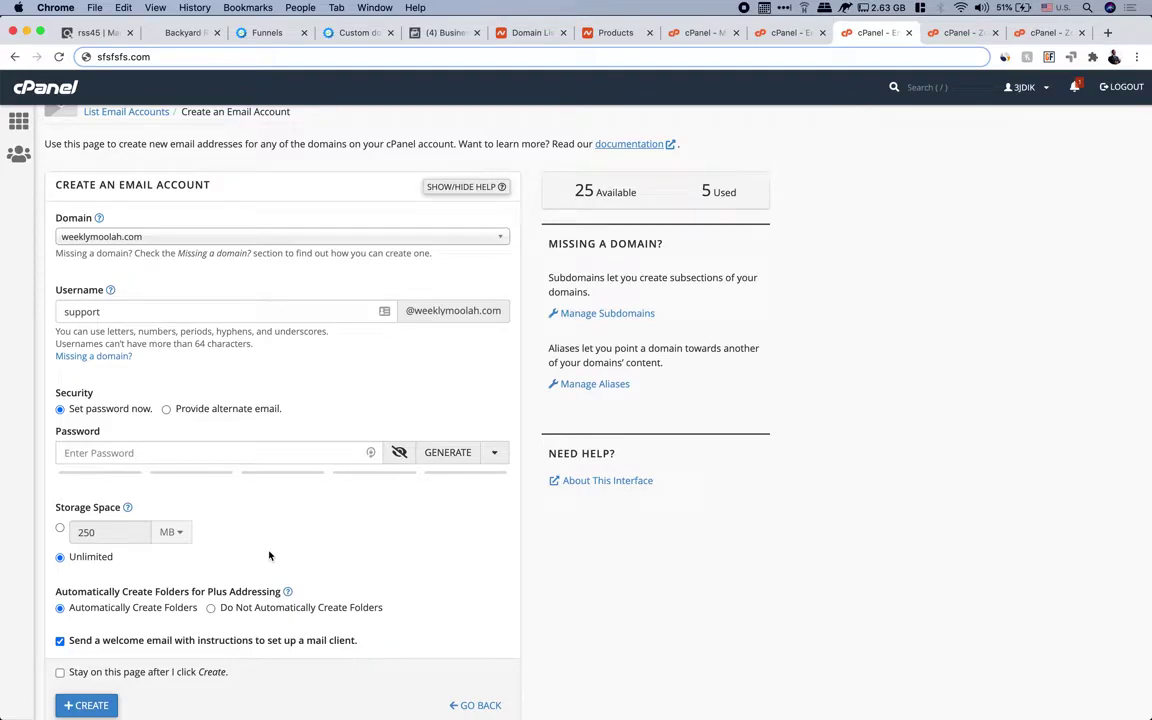
scroll(506, 444, down, 2)
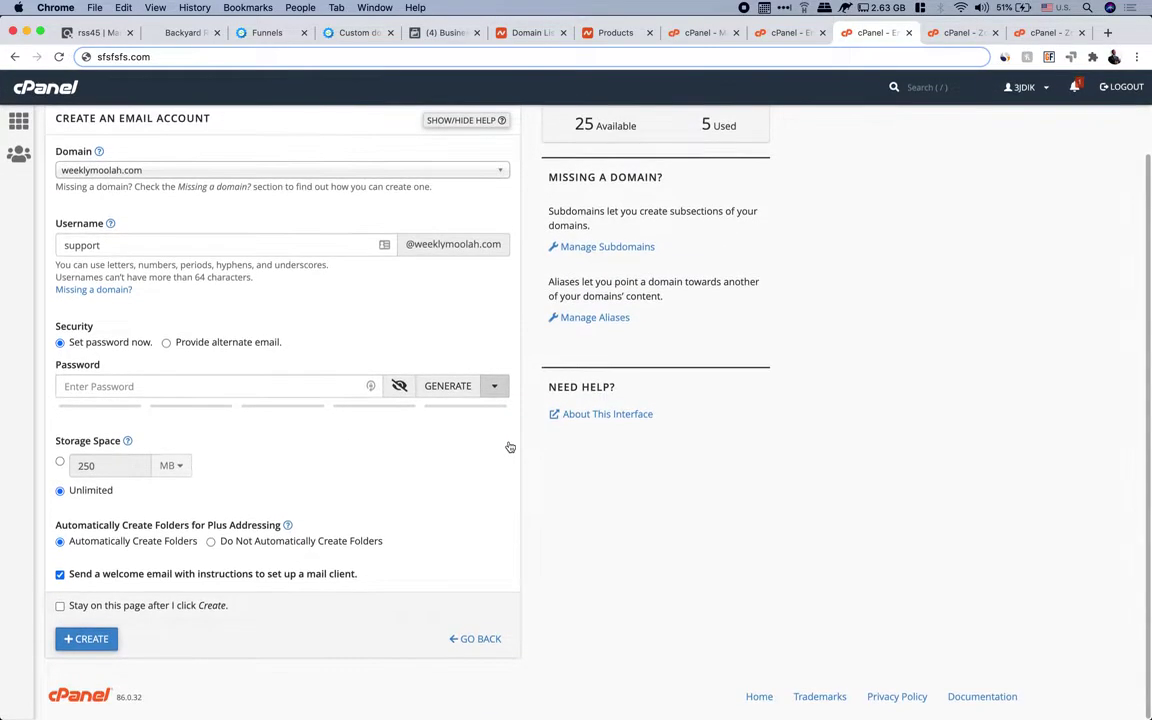
scroll(509, 446, up, 2)
scroll(509, 446, up, 1)
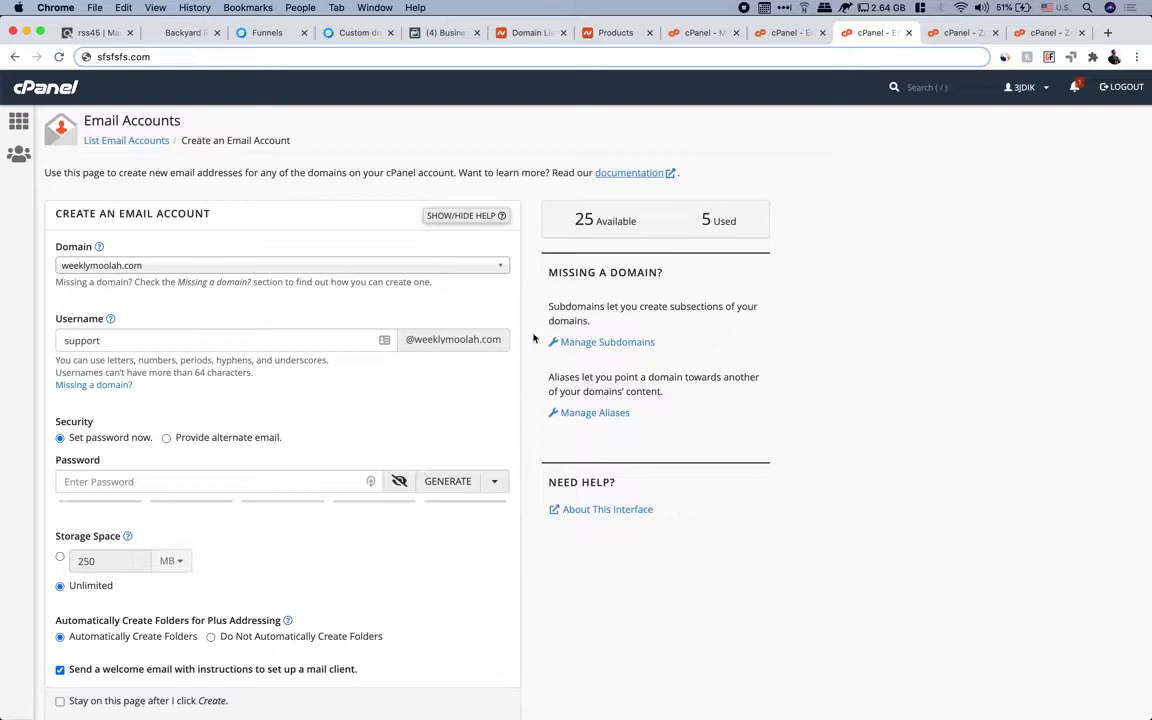
scroll(517, 415, down, 1)
scroll(517, 415, down, 1)
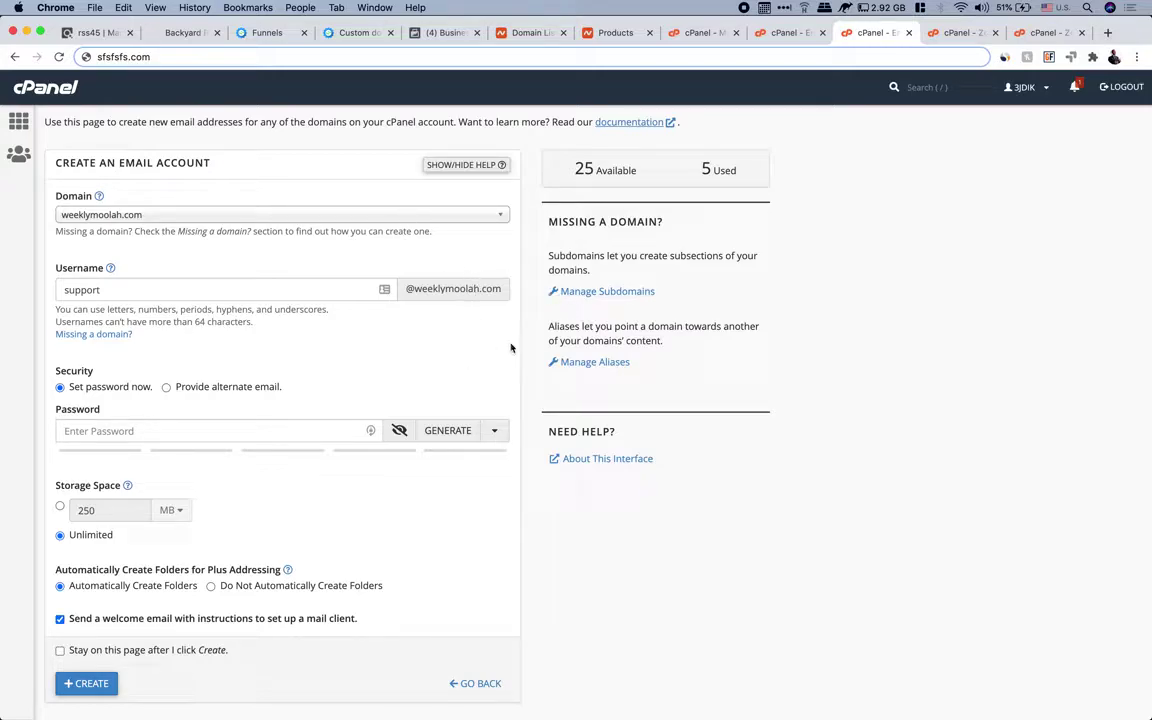
scroll(510, 348, down, 2)
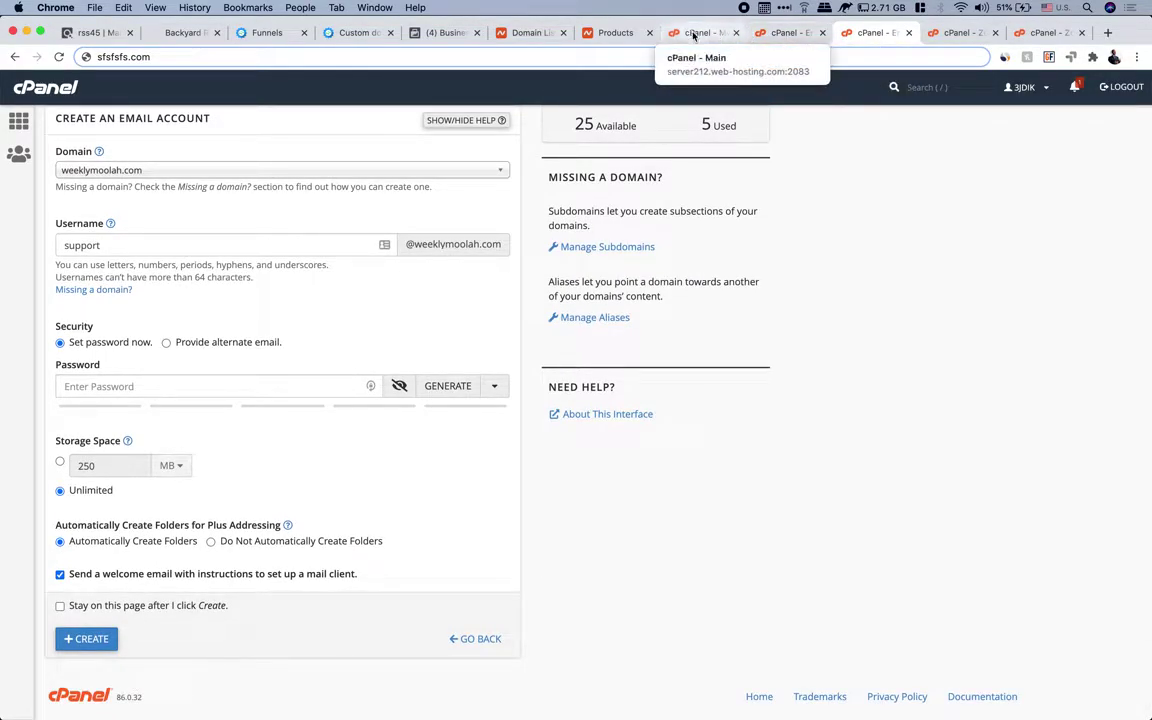
click(612, 30)
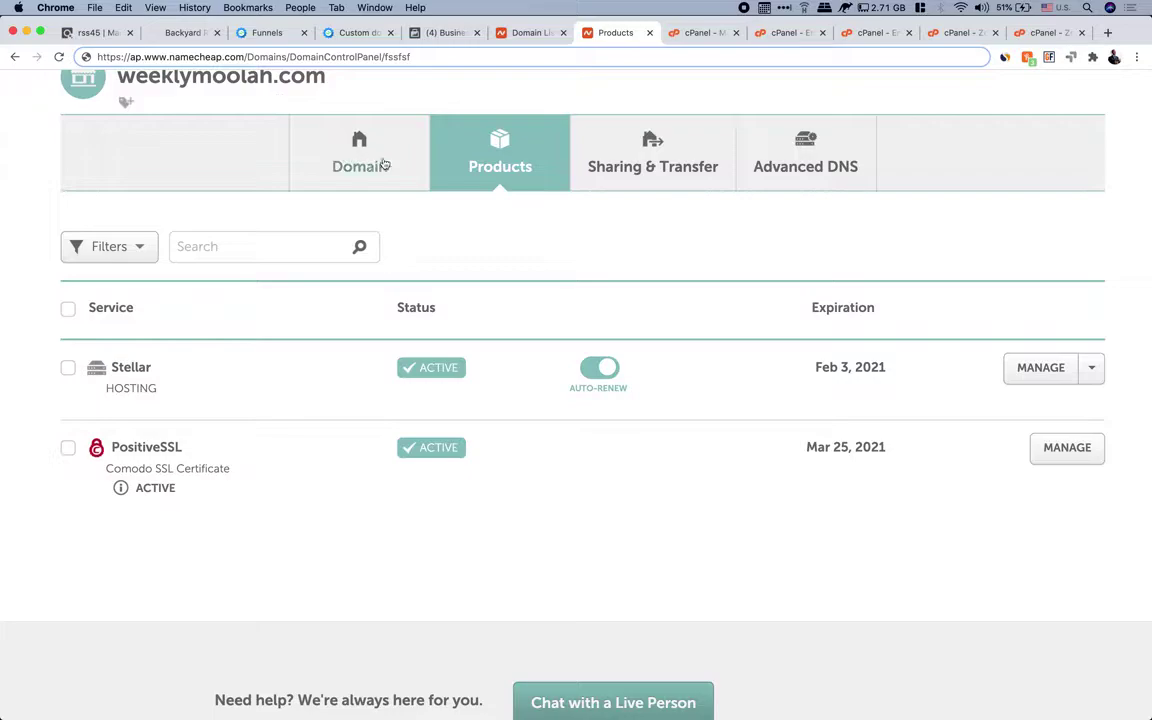
scroll(452, 237, down, 5)
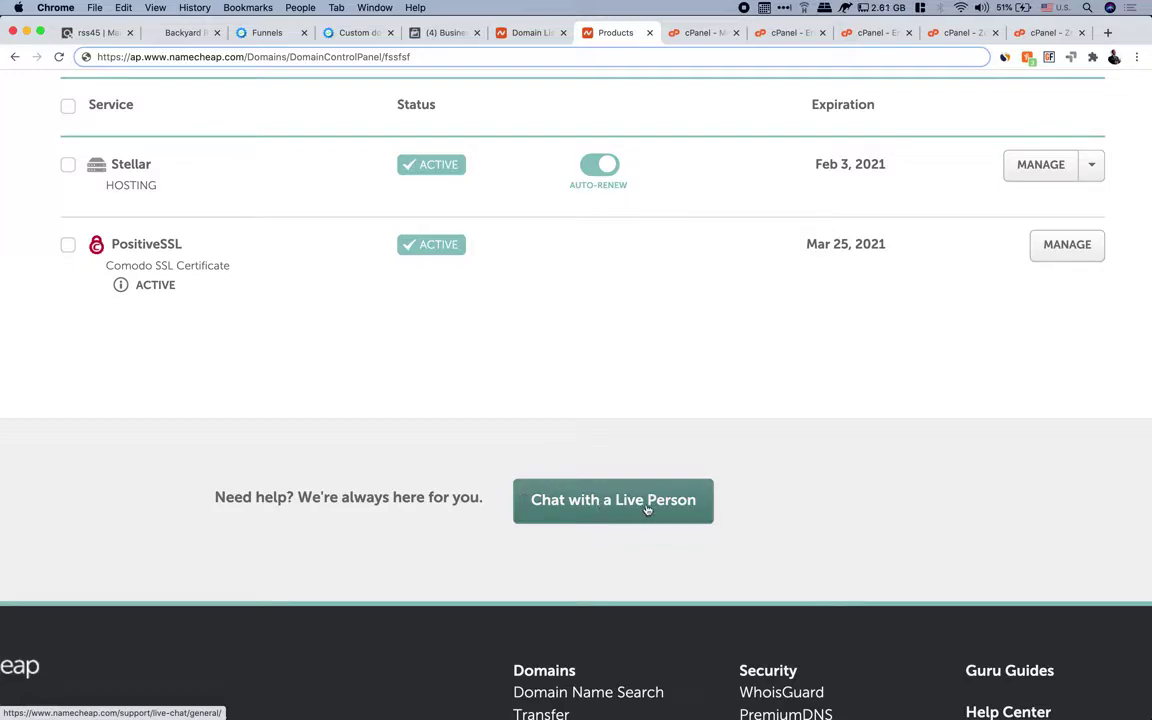
scroll(646, 509, down, 1)
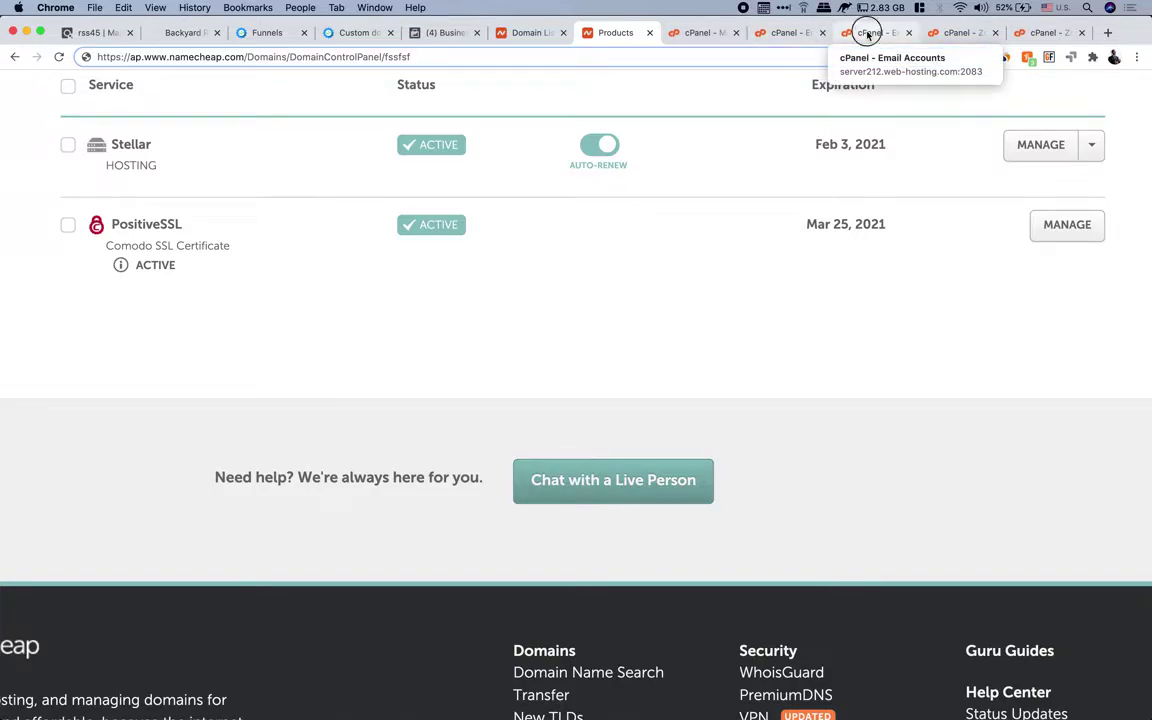
click(868, 33)
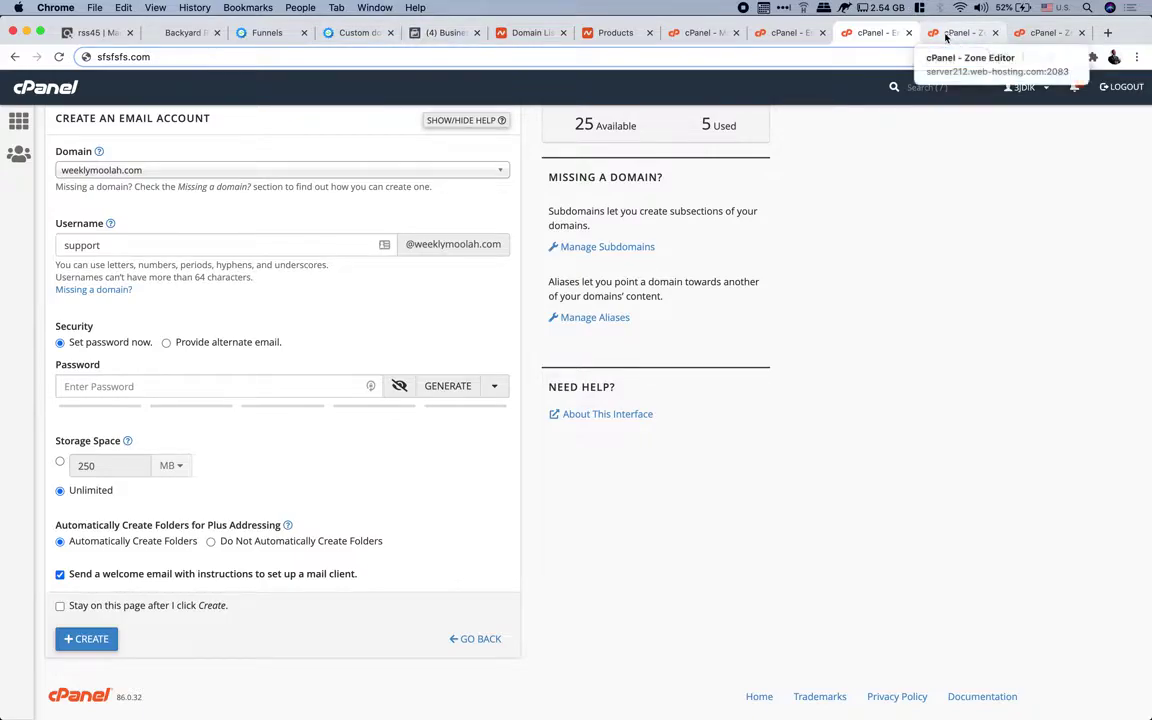
click(369, 35)
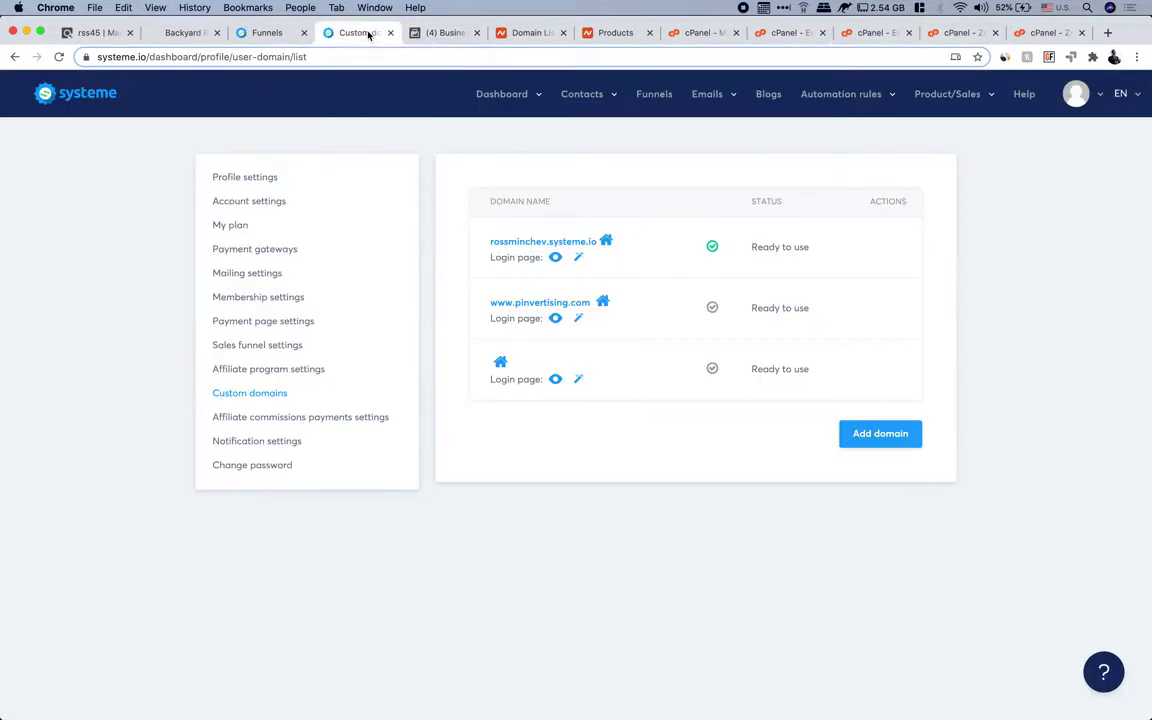
Bring up the Add custom domain dialog from systeme.io's custom domains list
click(1100, 98)
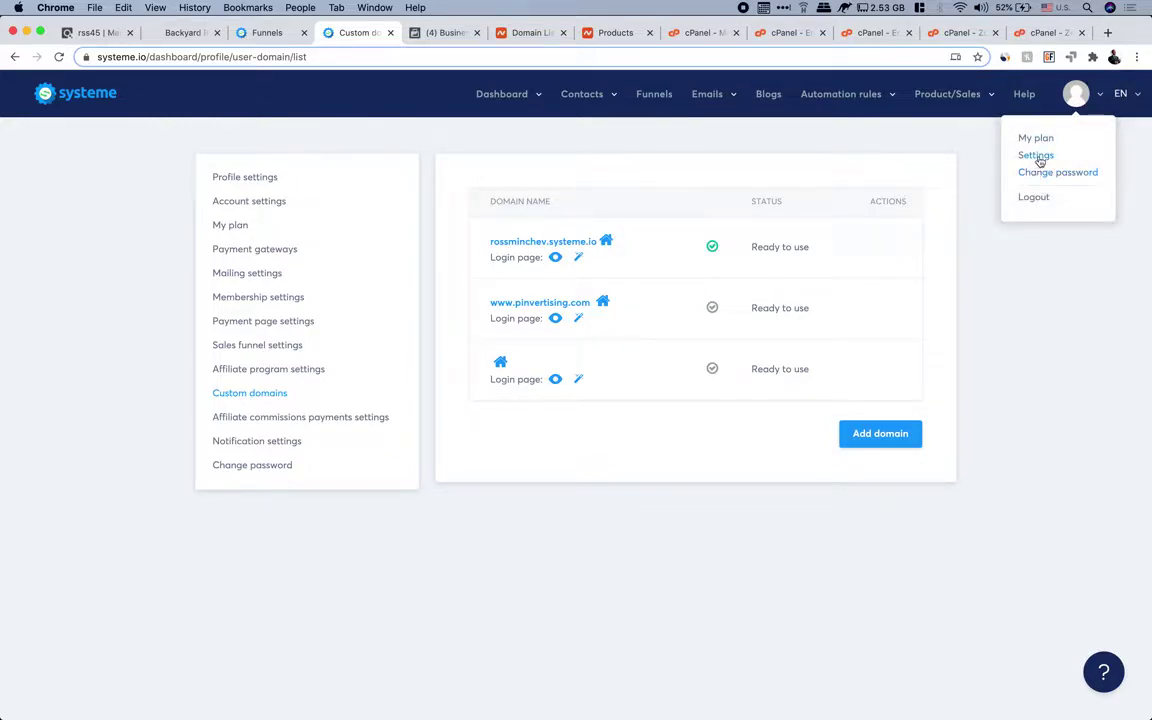
click(589, 564)
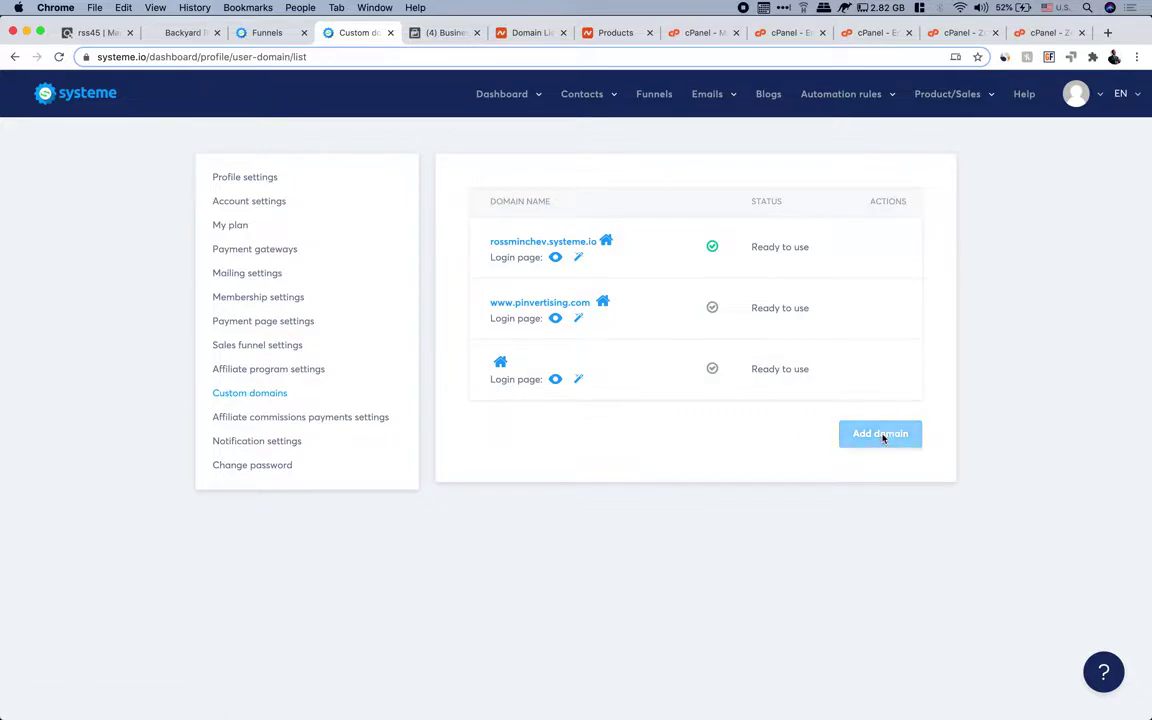
click(885, 437)
click(404, 278)
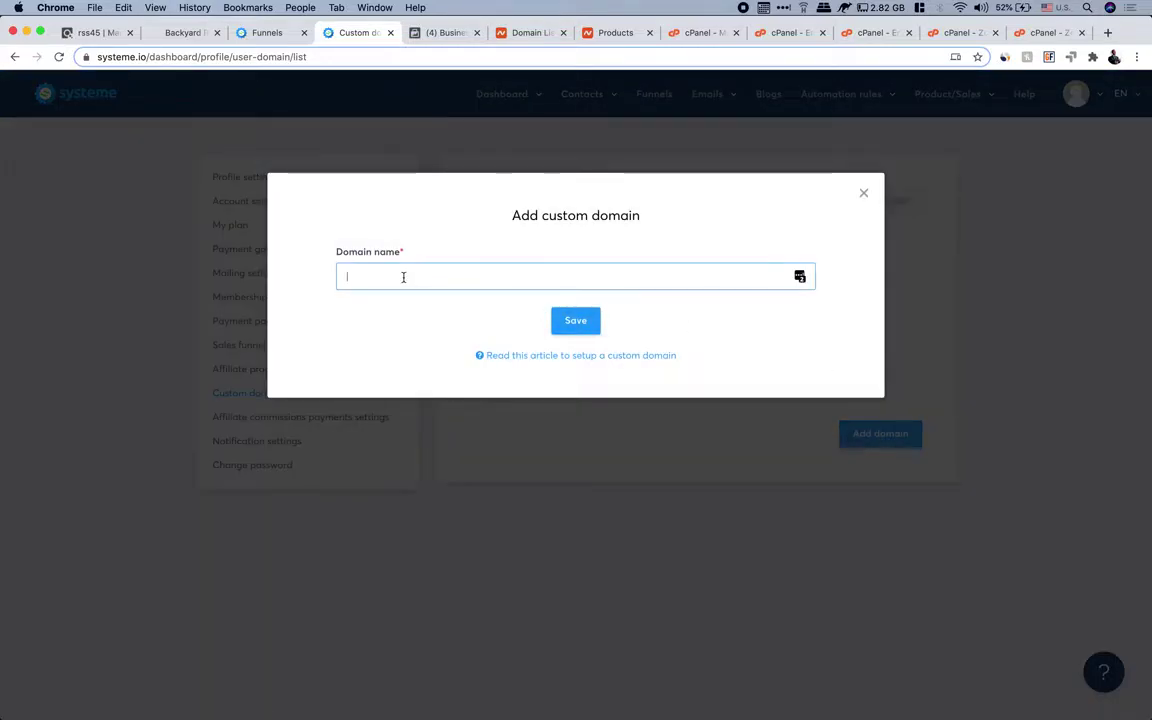
text(www.weekleymoola)
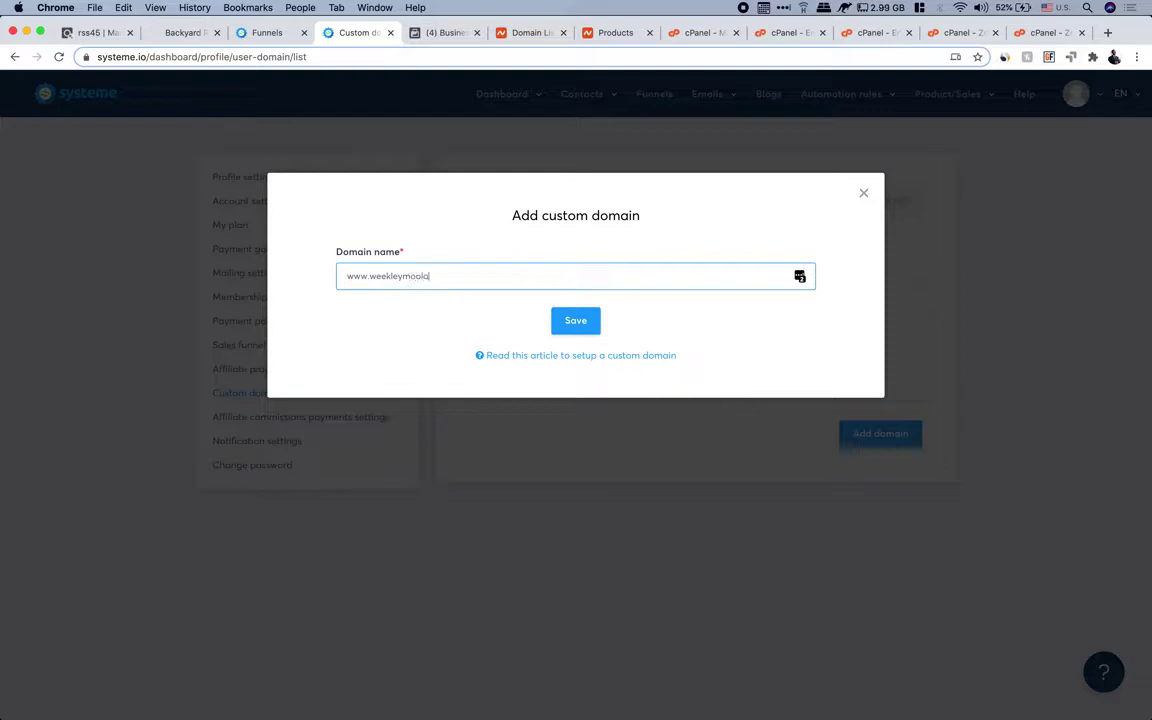
text(h.com)
click(576, 321)
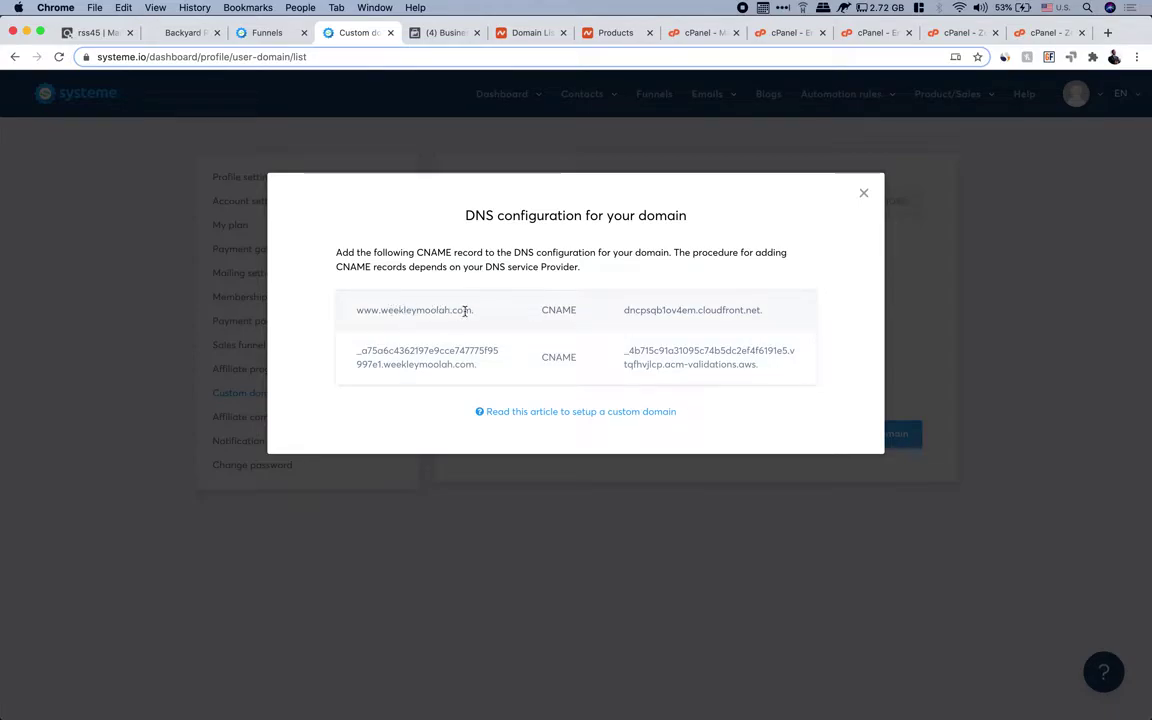
click(874, 36)
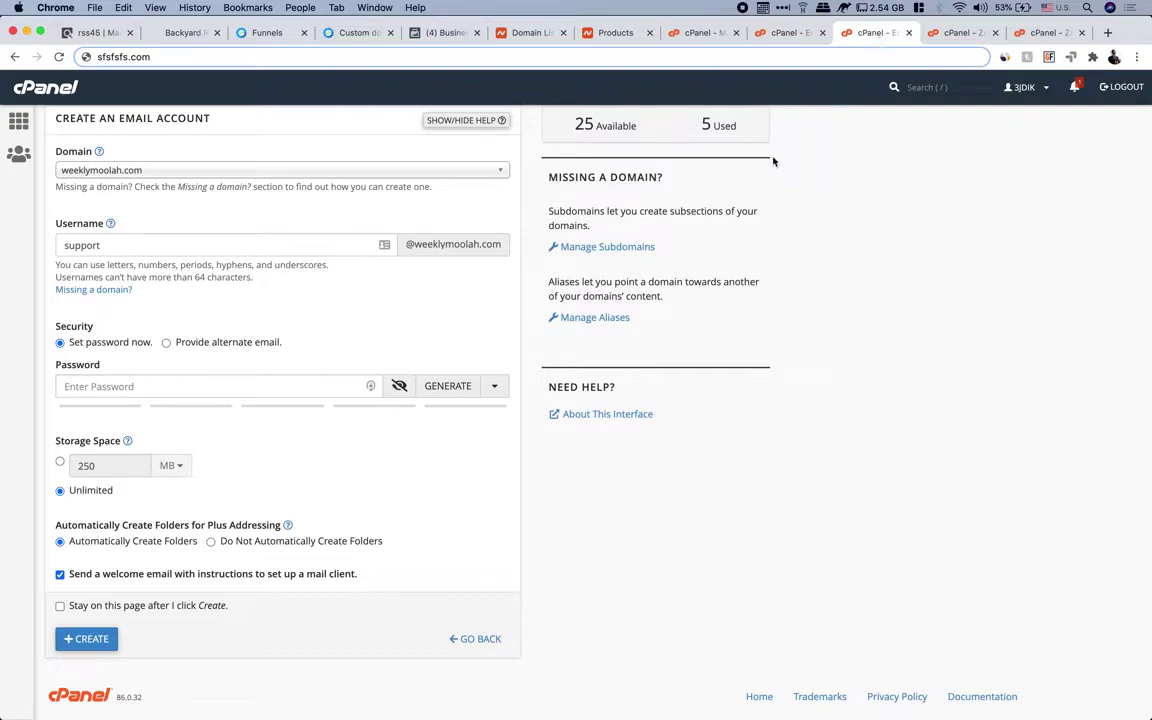
Open cPanel's Zone Editor listing pinadsjumpstart.com, rossminchev.com and weeklymoolah.com
scroll(773, 161, up, 1)
click(699, 36)
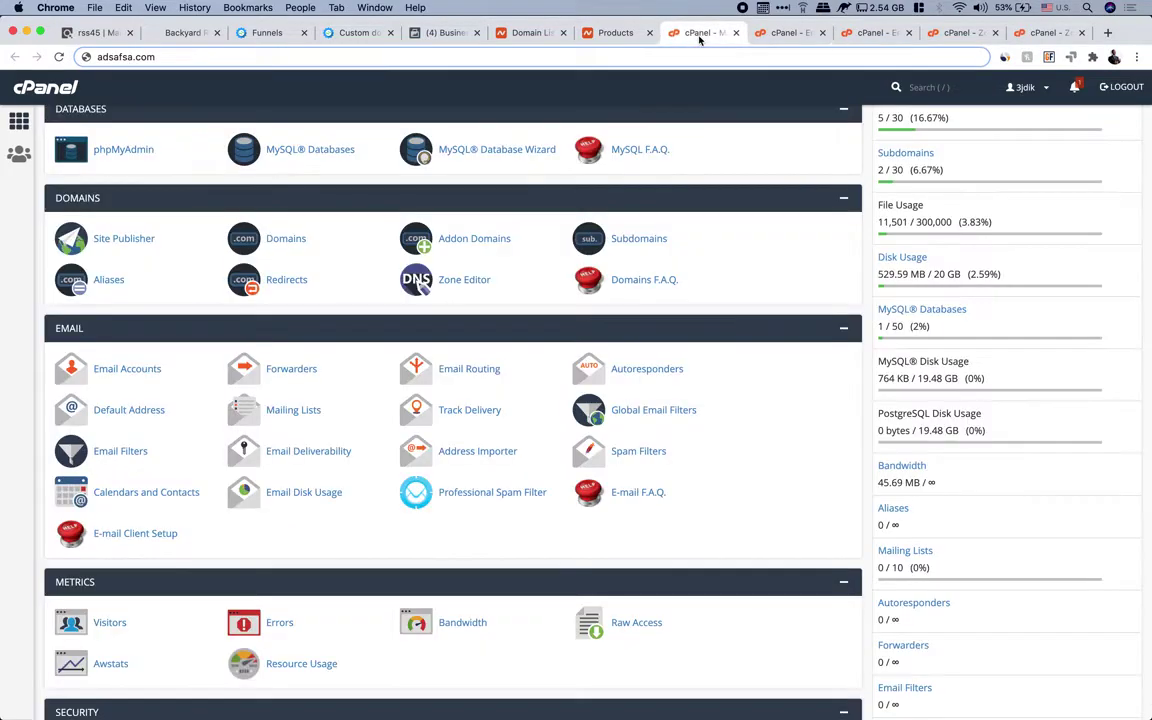
scroll(448, 380, up, 3)
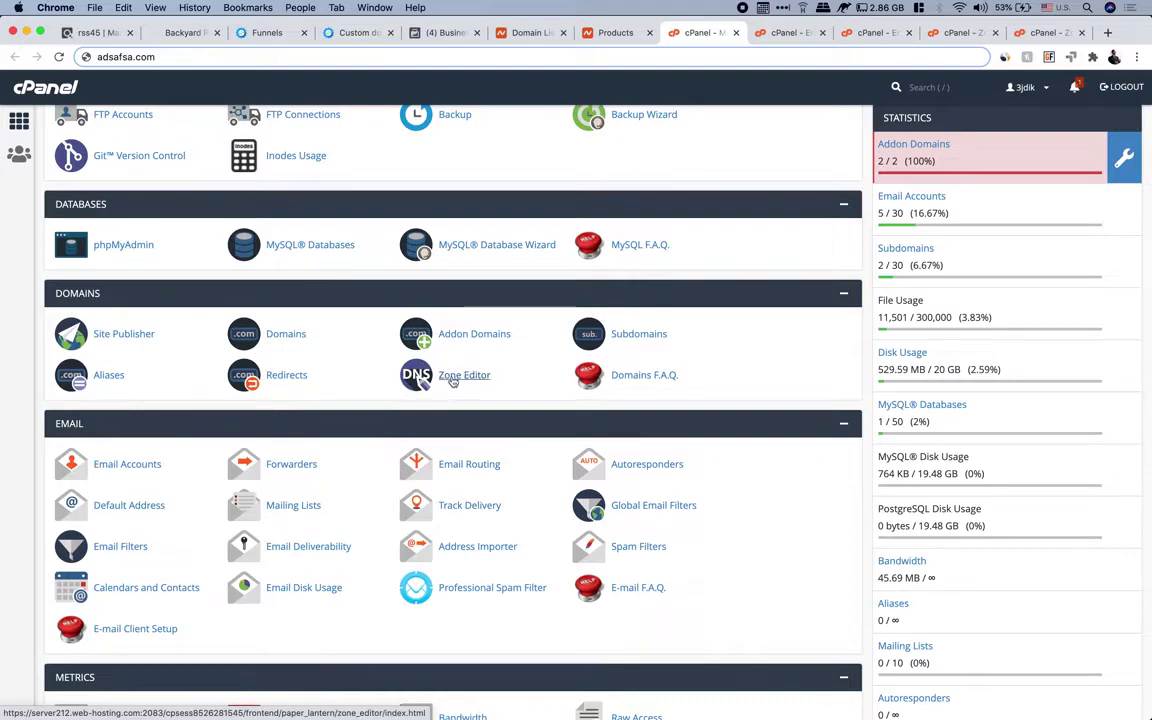
click(953, 33)
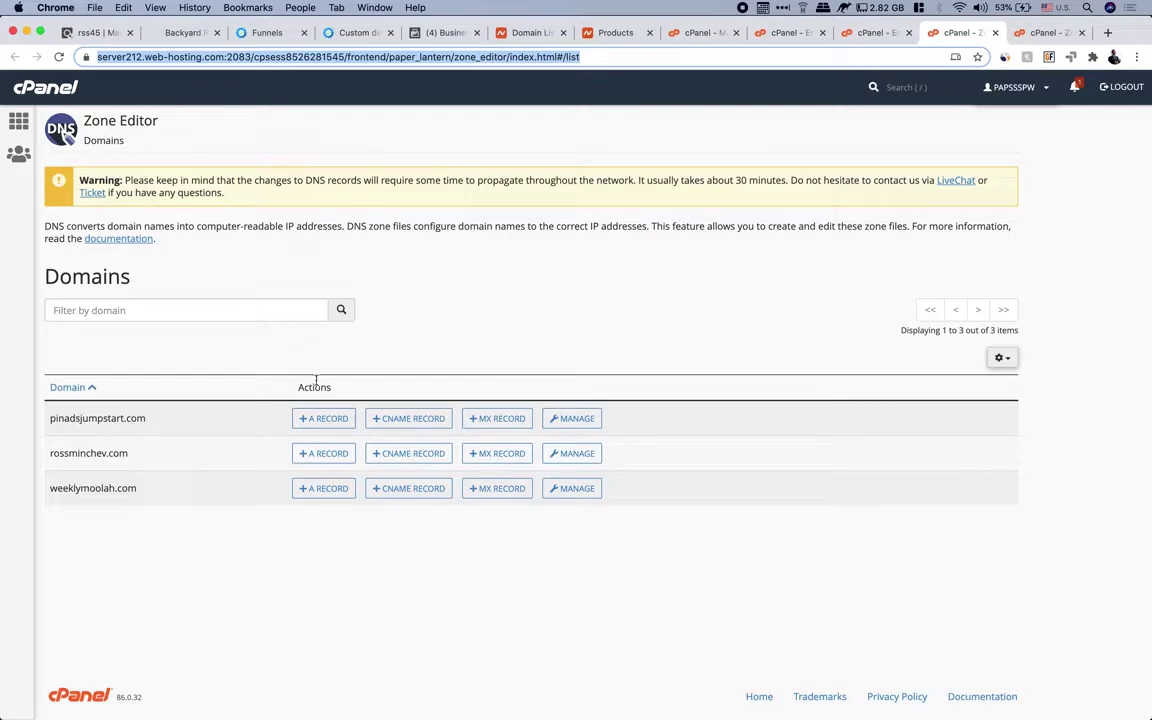
Open weeklymoolah.com's zone records and add a blank record row (type A, TTL 1200)
text(sad)
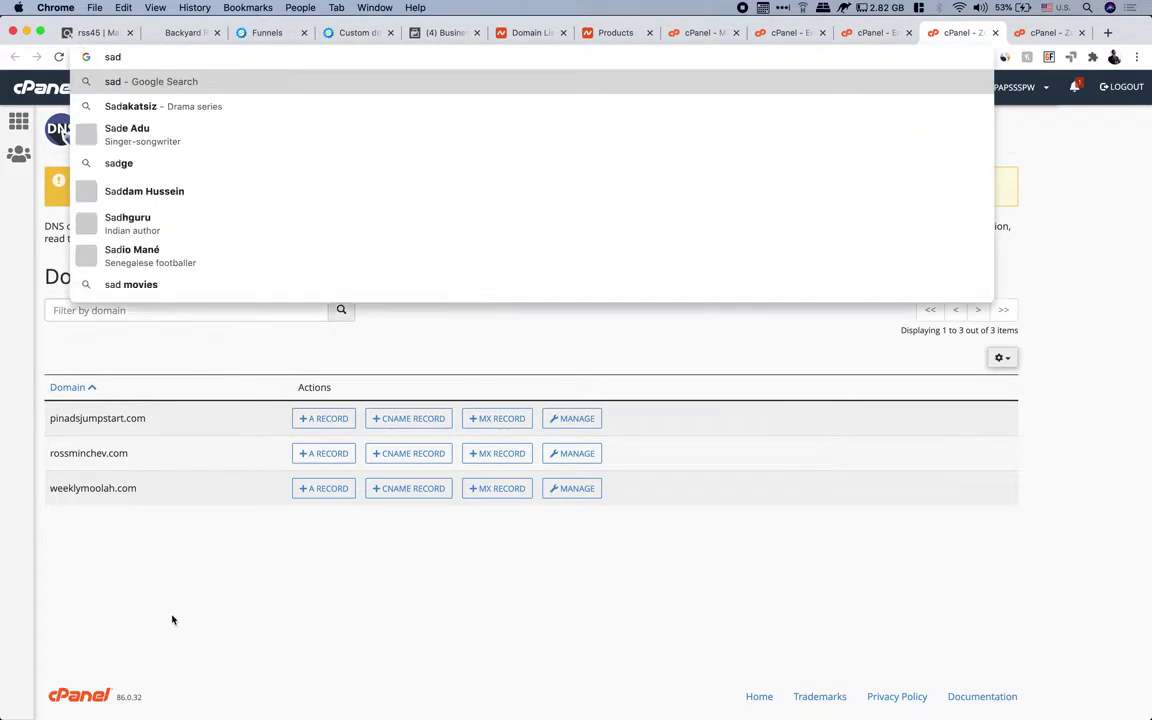
click(203, 598)
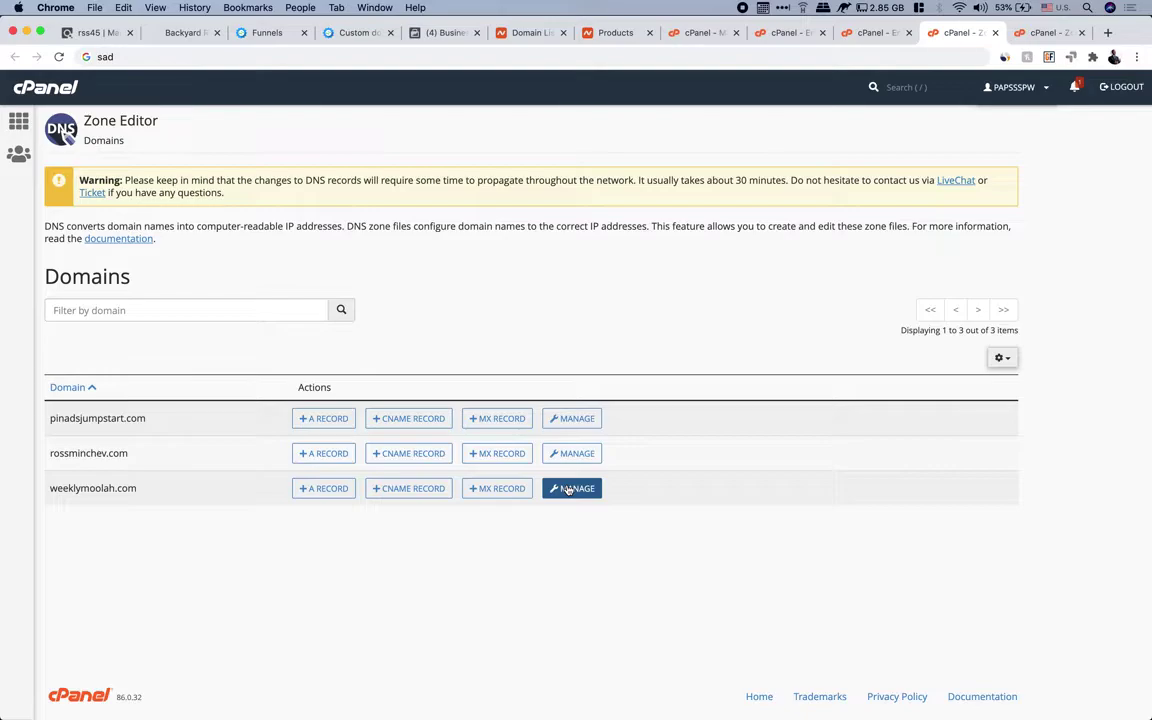
click(1049, 33)
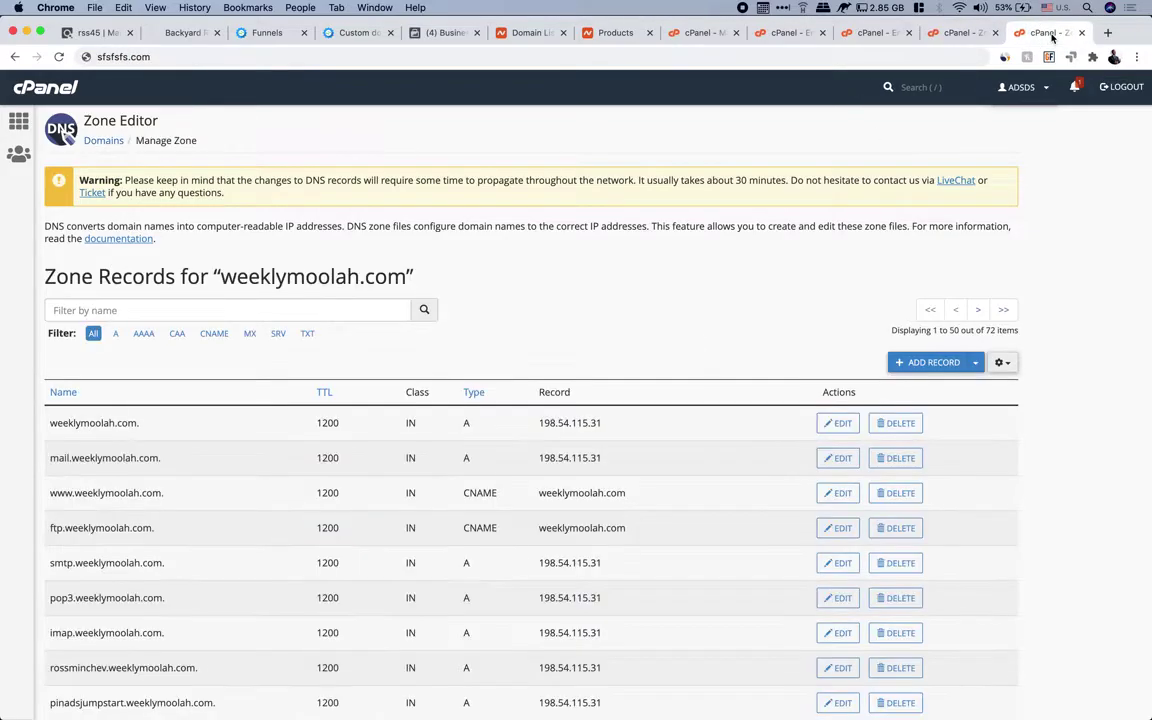
scroll(579, 338, down, 3)
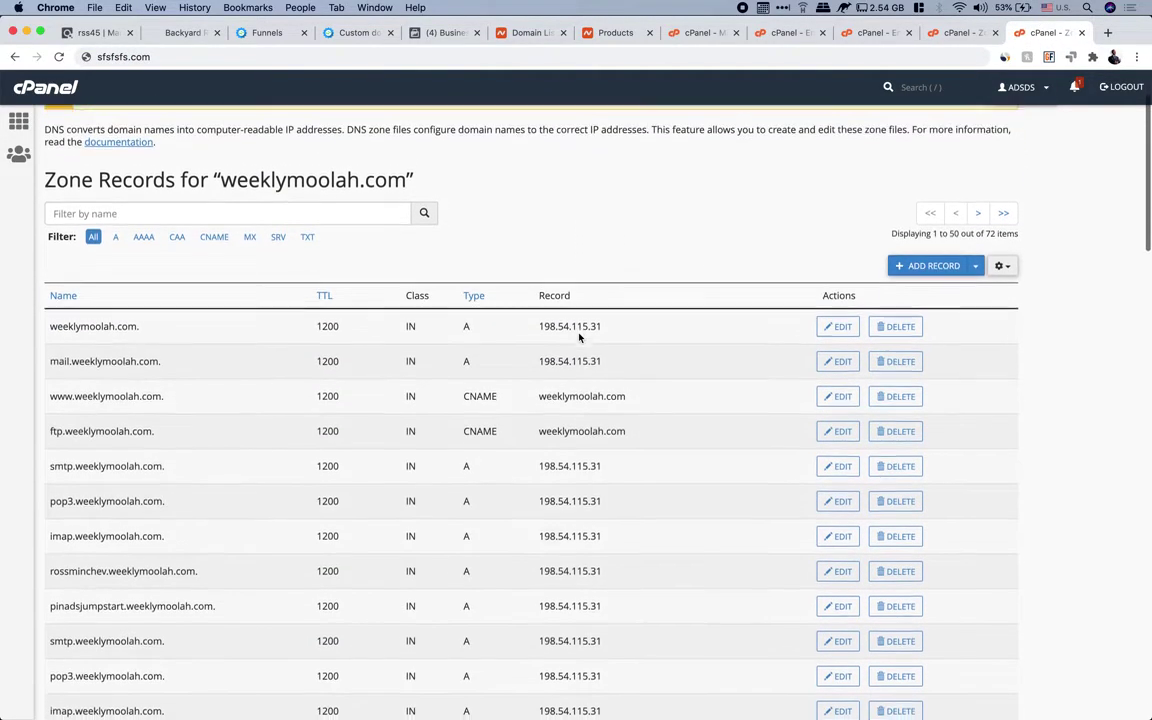
scroll(579, 338, up, 1)
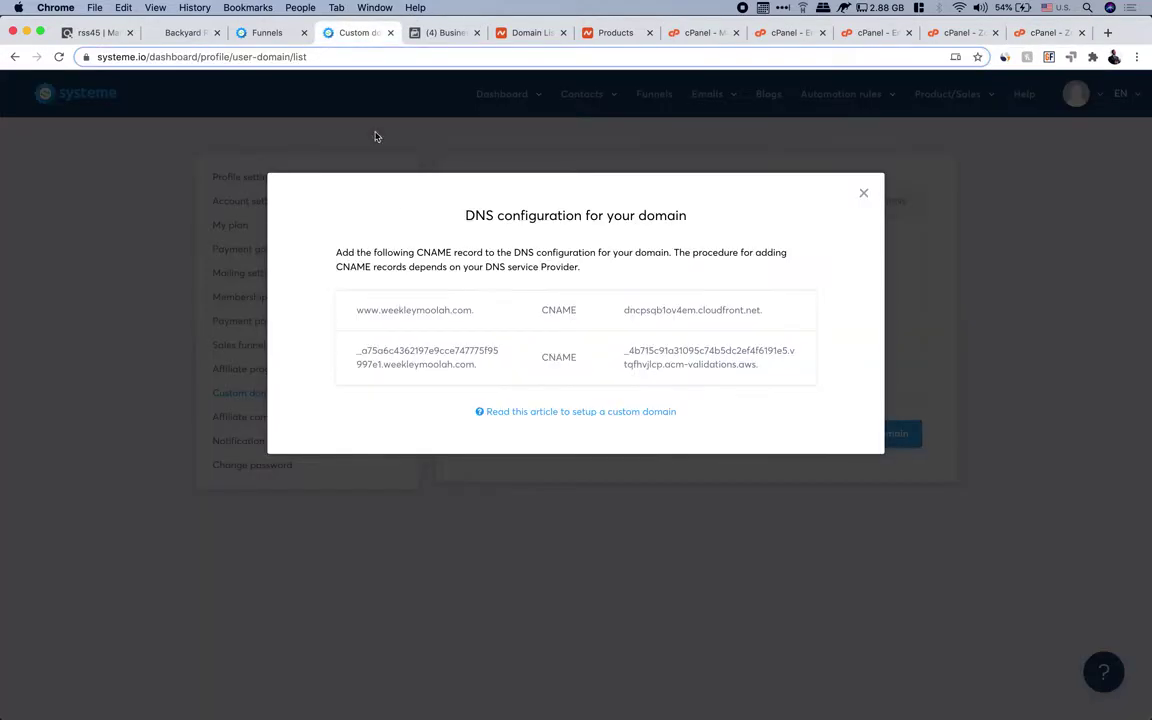
click(358, 33)
click(1045, 33)
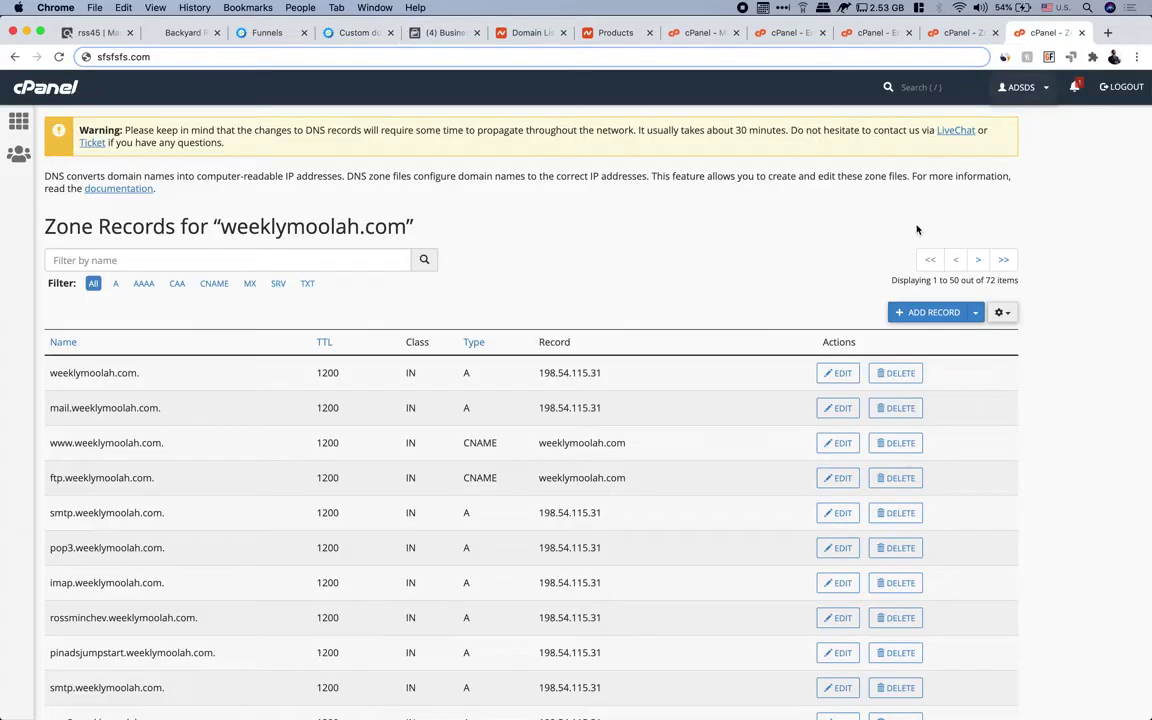
click(912, 314)
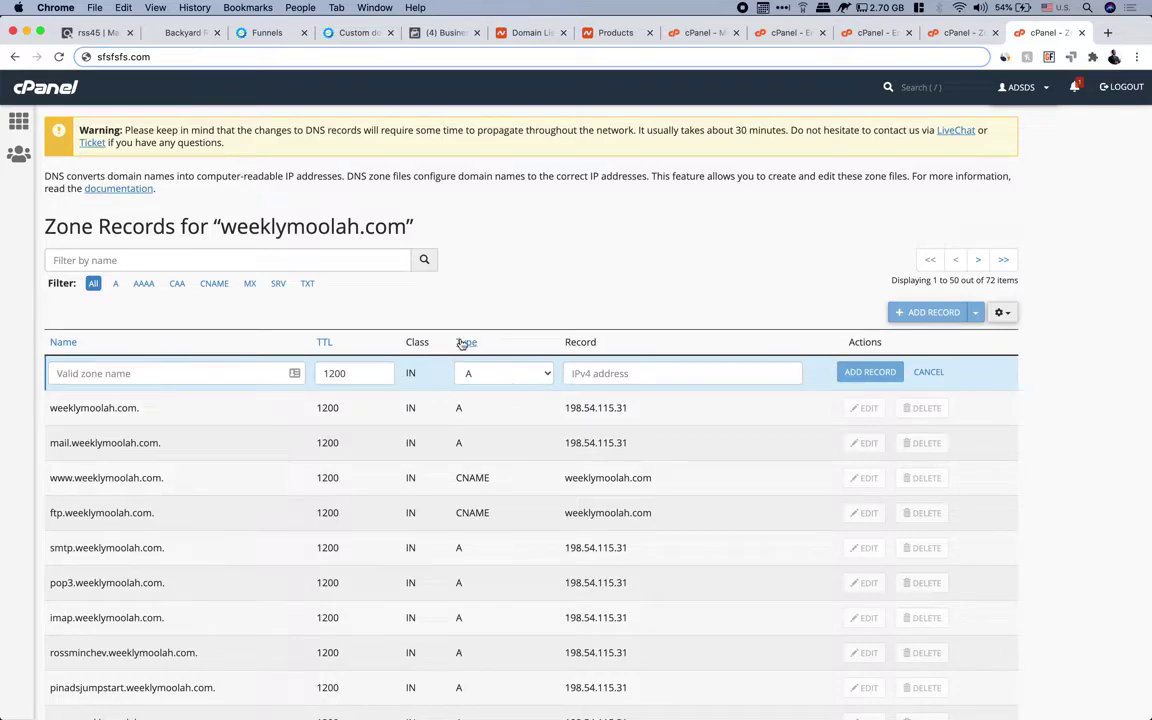
click(545, 376)
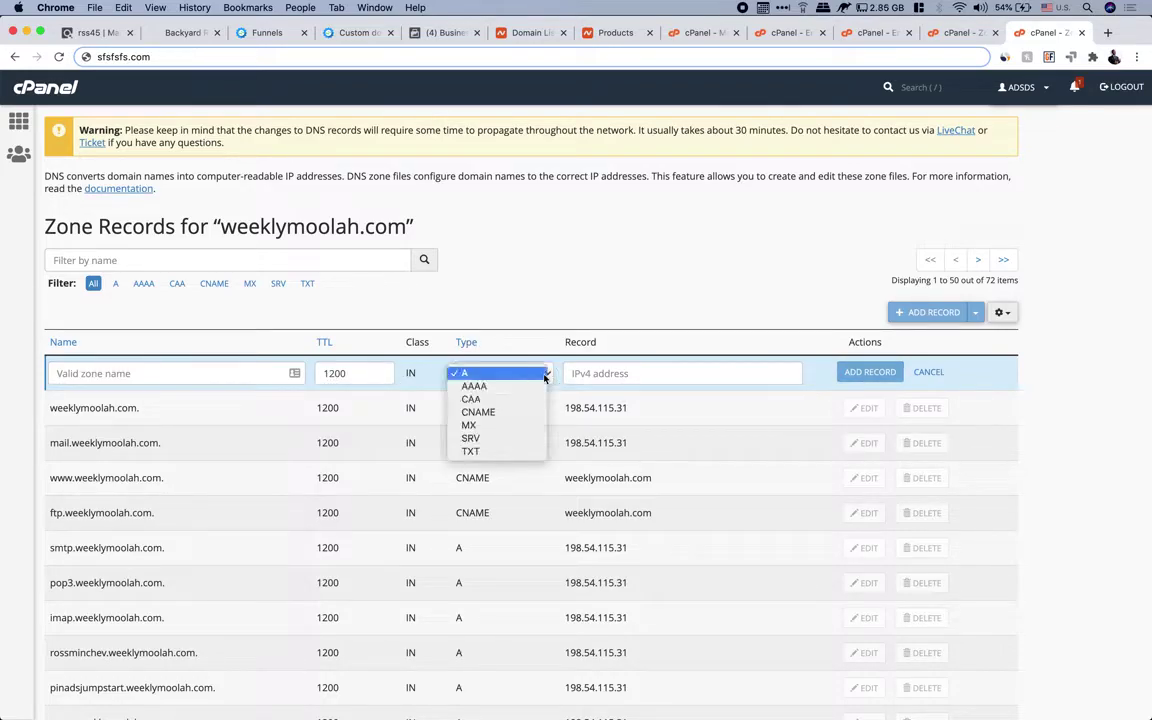
click(480, 413)
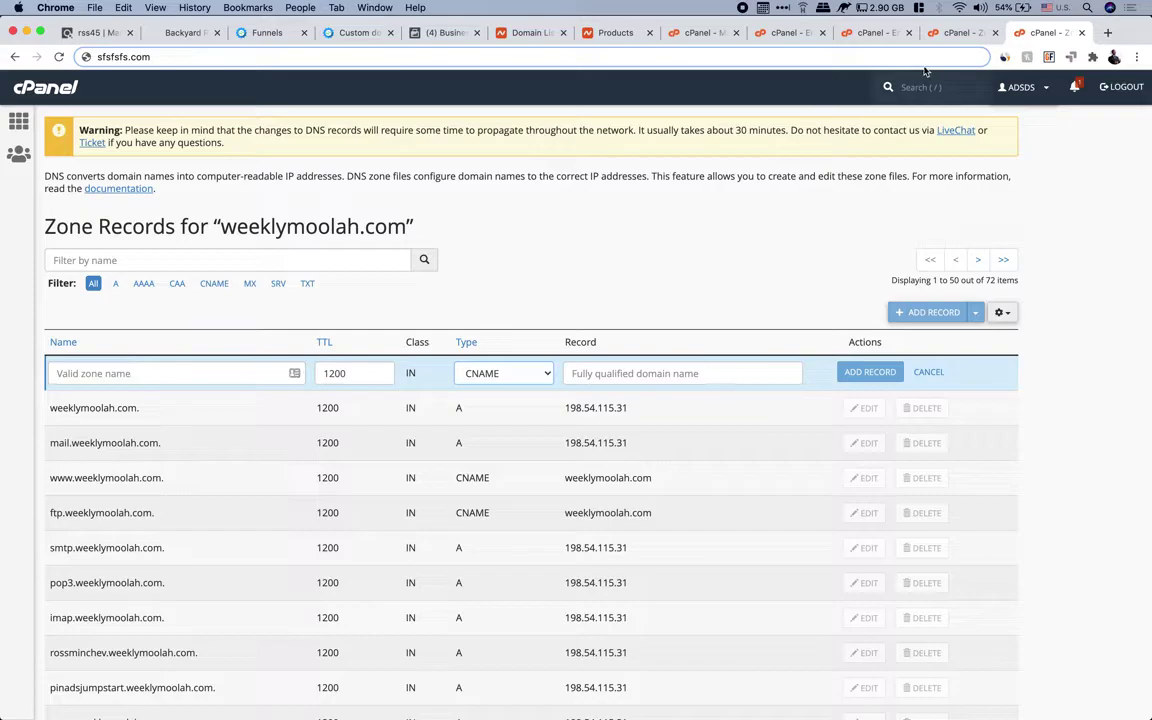
click(350, 32)
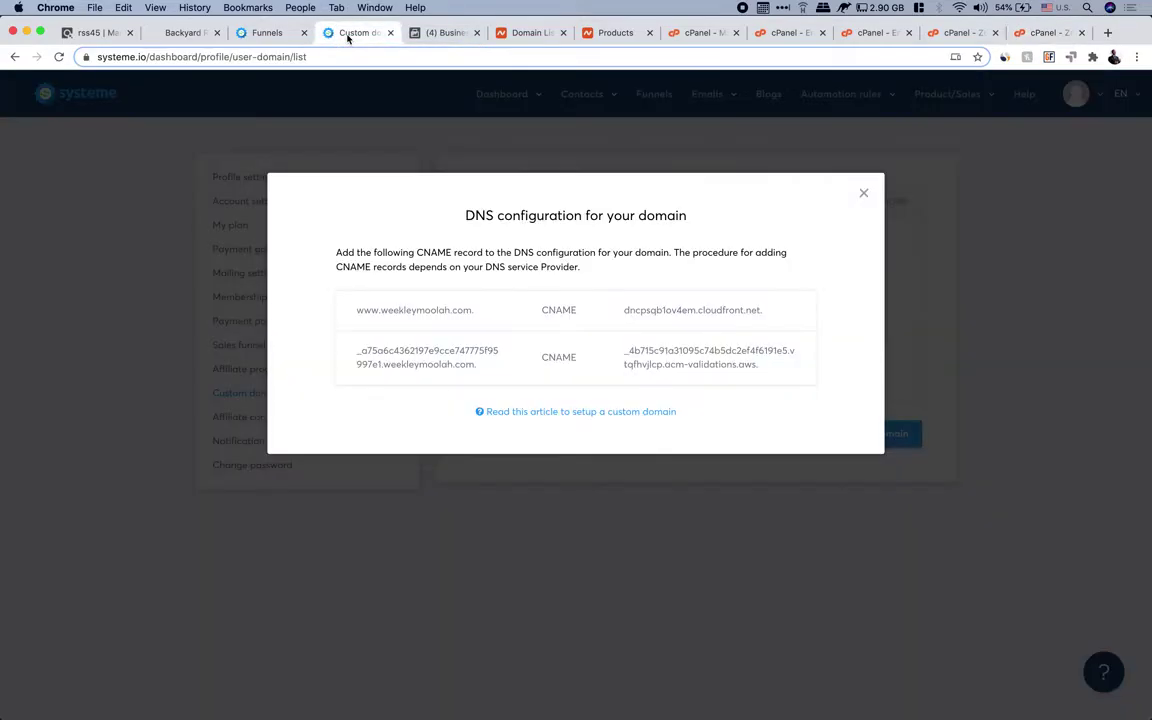
drag(484, 310, 357, 310)
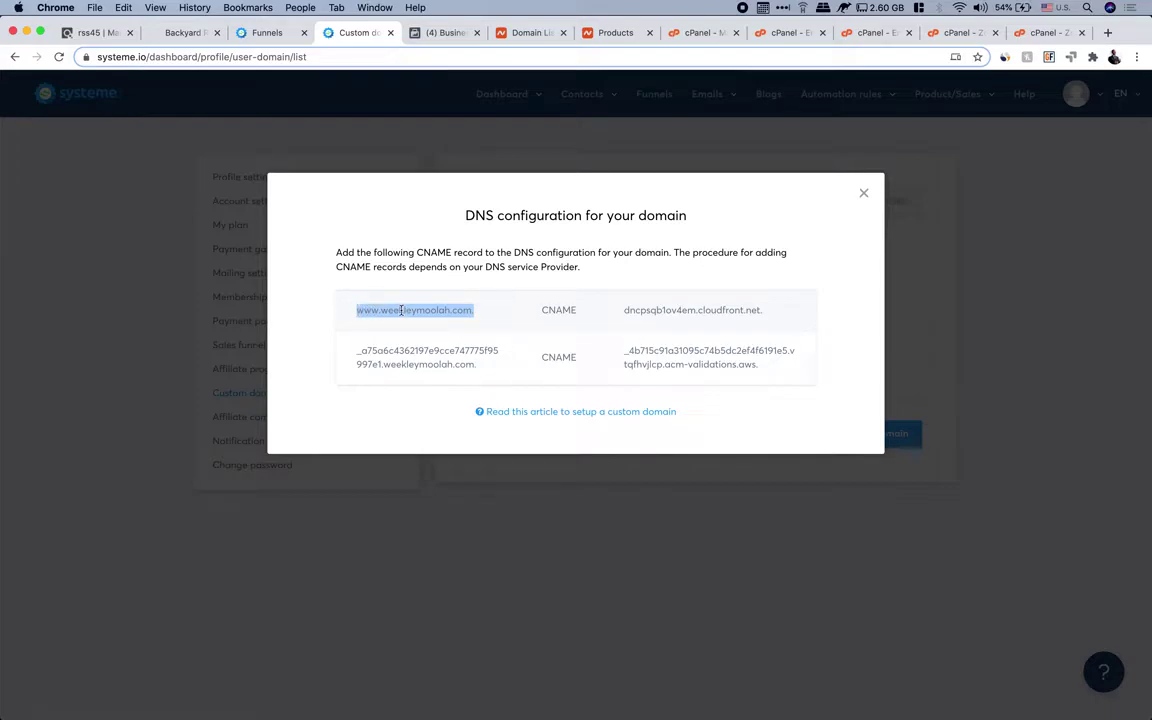
right_click(404, 311)
click(427, 338)
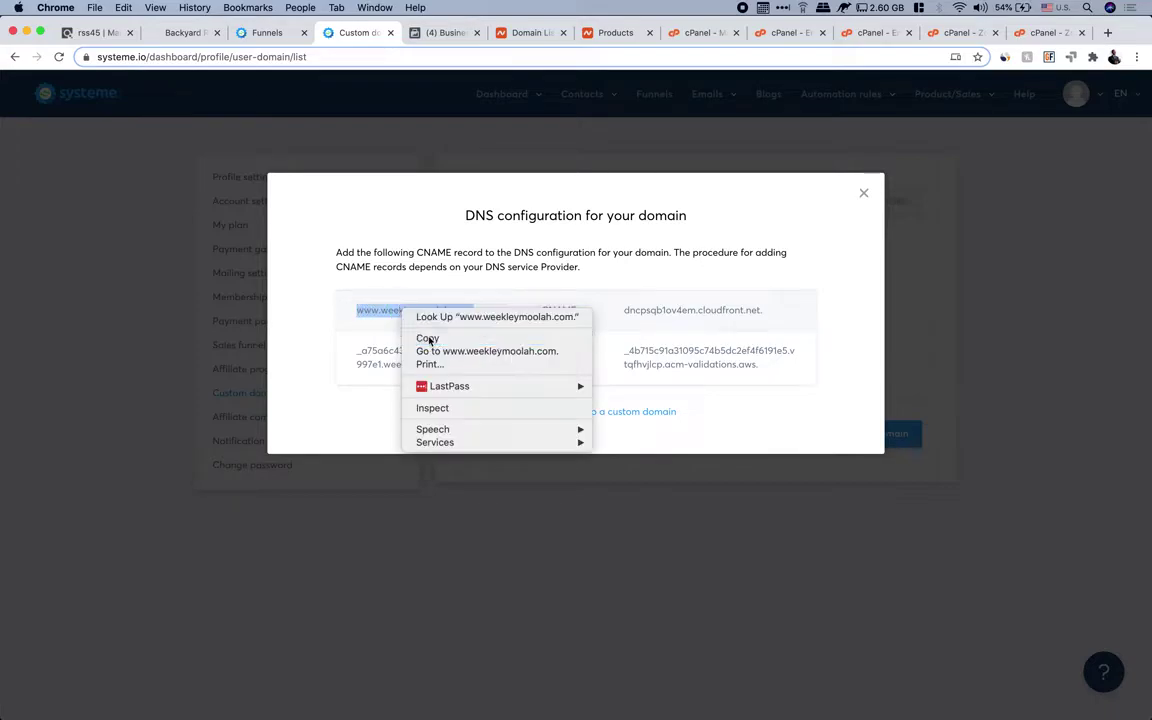
click(1045, 33)
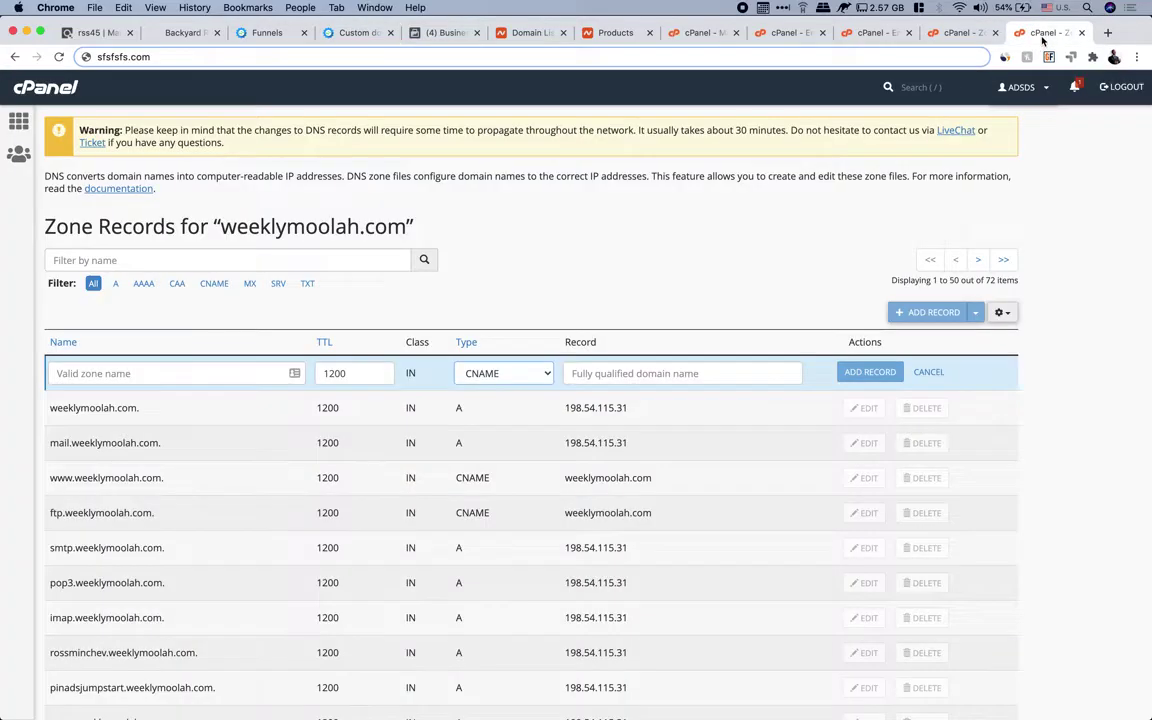
right_click(92, 377)
click(131, 466)
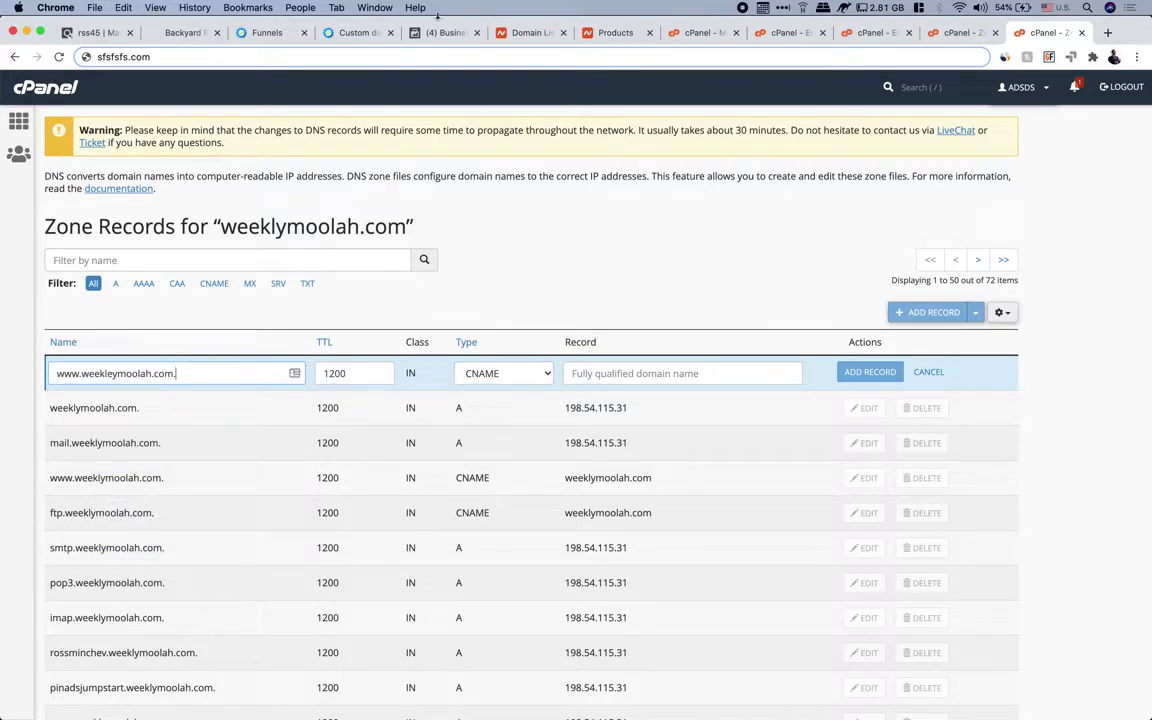
Set its target to dncpsqb1ov4em.cloudfront.net. and add the record
click(358, 33)
drag(625, 310, 784, 311)
right_click(688, 316)
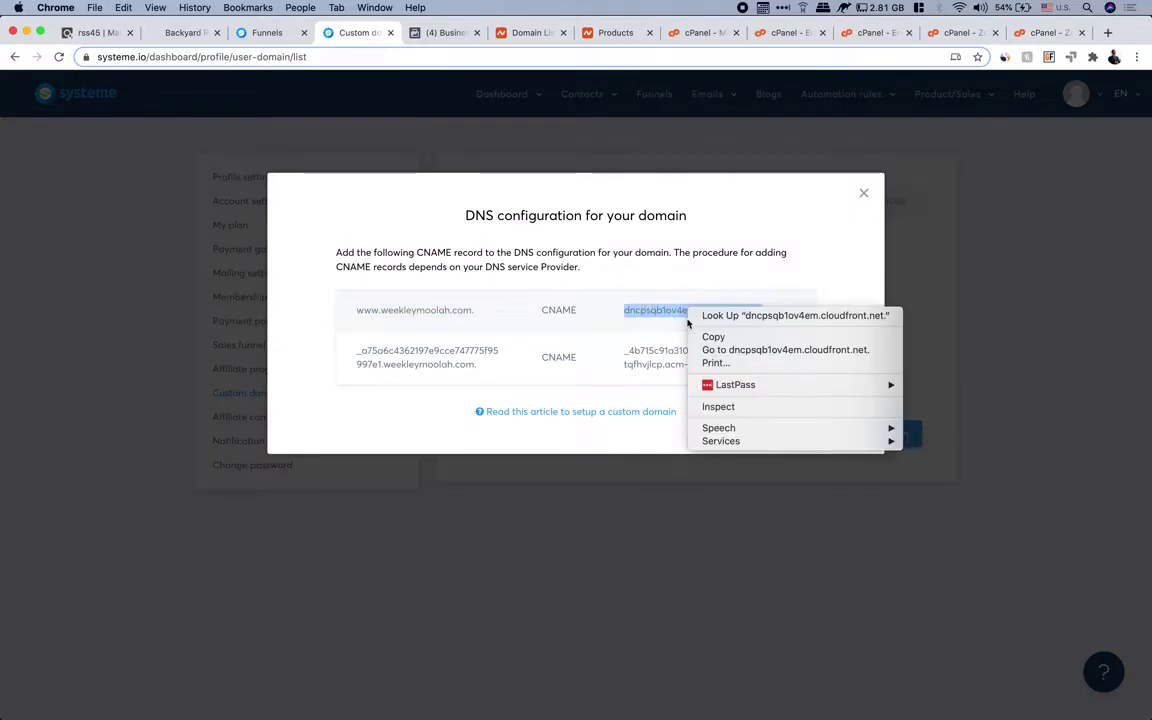
click(710, 337)
click(1040, 33)
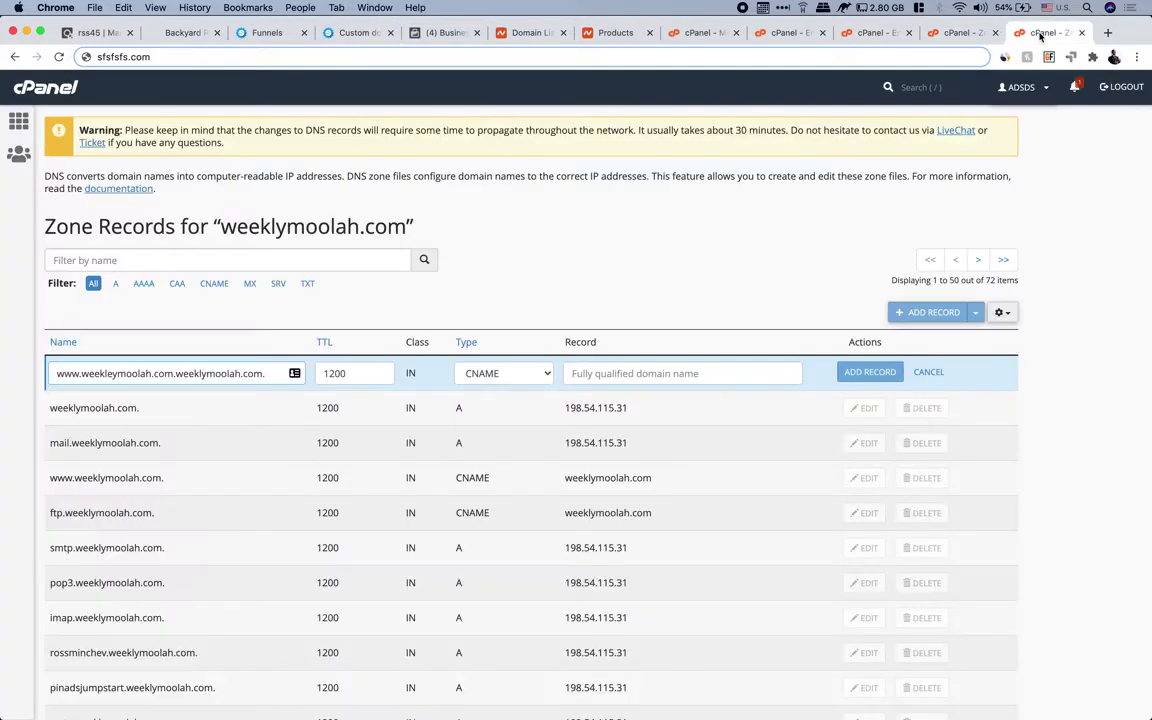
right_click(595, 369)
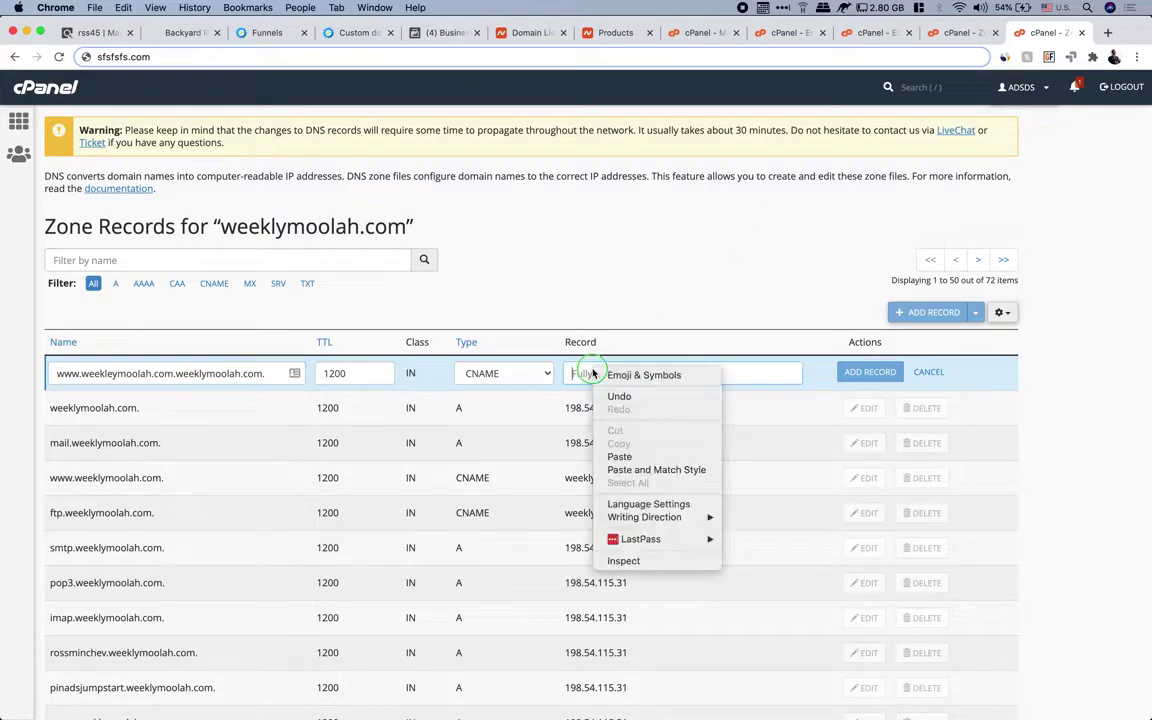
click(630, 456)
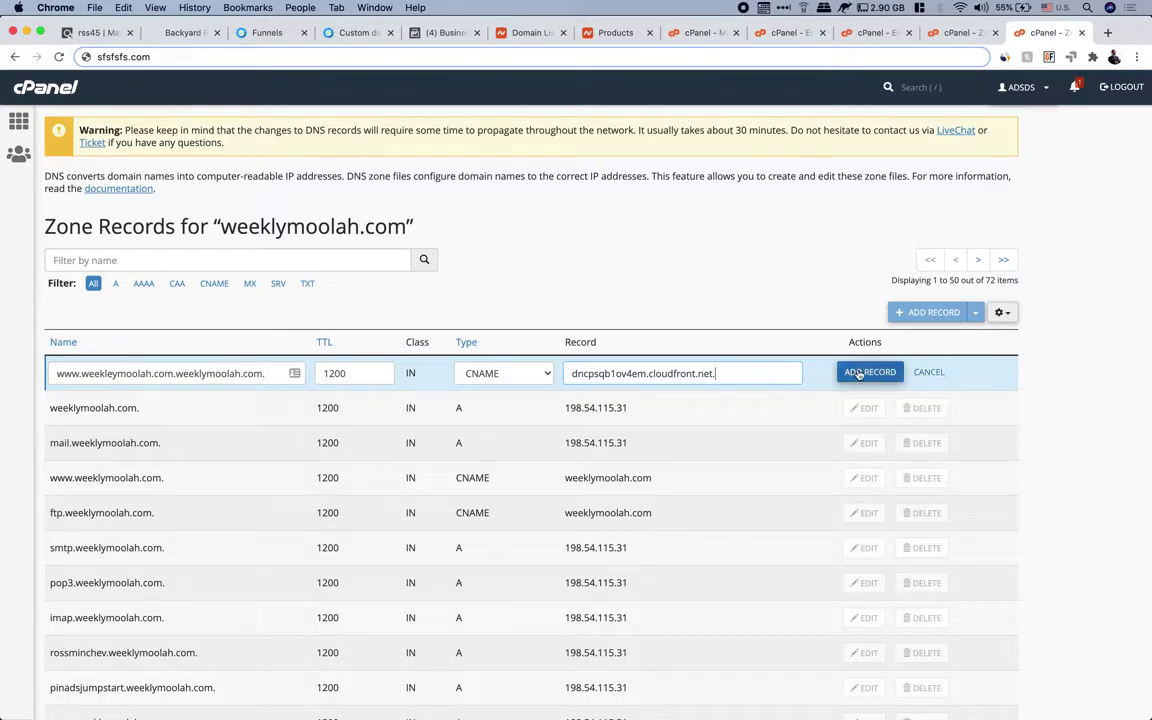
click(924, 373)
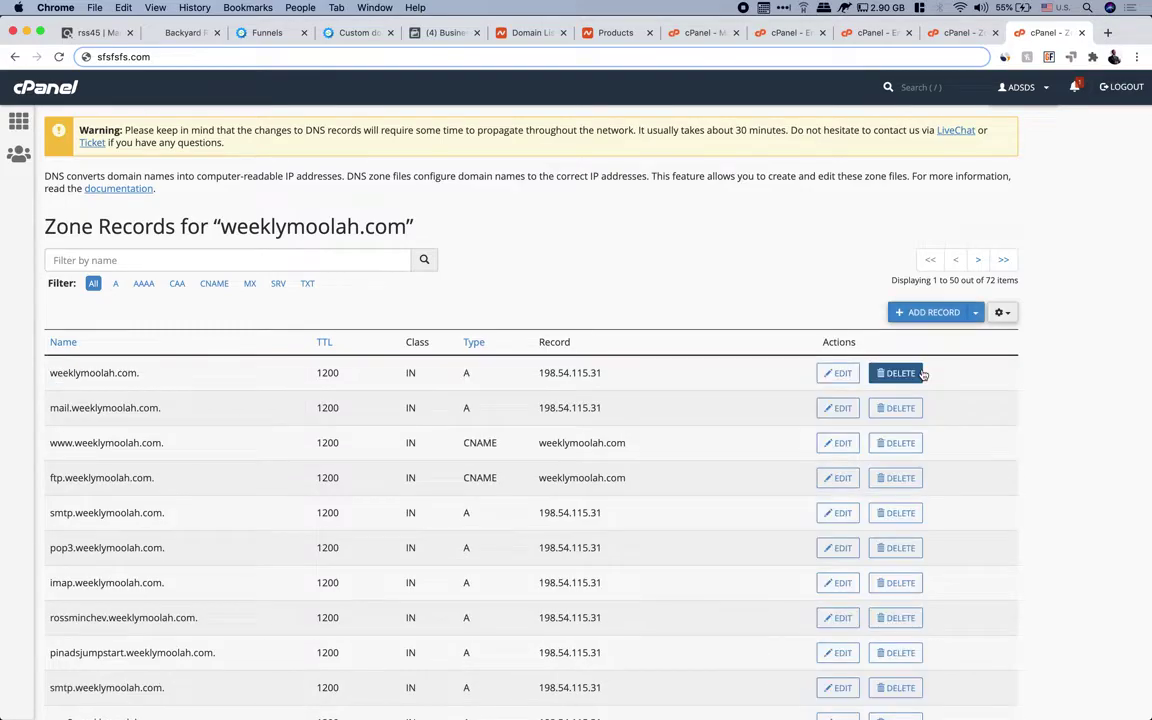
Start a second CNAME record named with systeme's _a75a6c… validation host
click(925, 314)
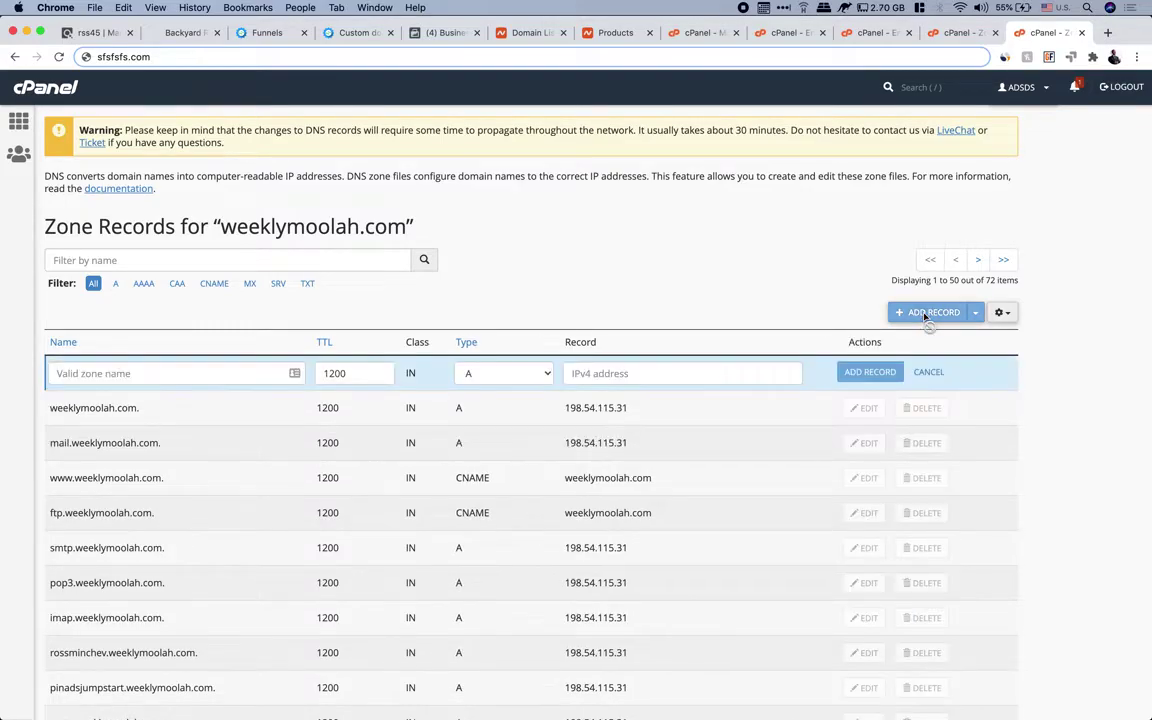
click(546, 377)
click(503, 407)
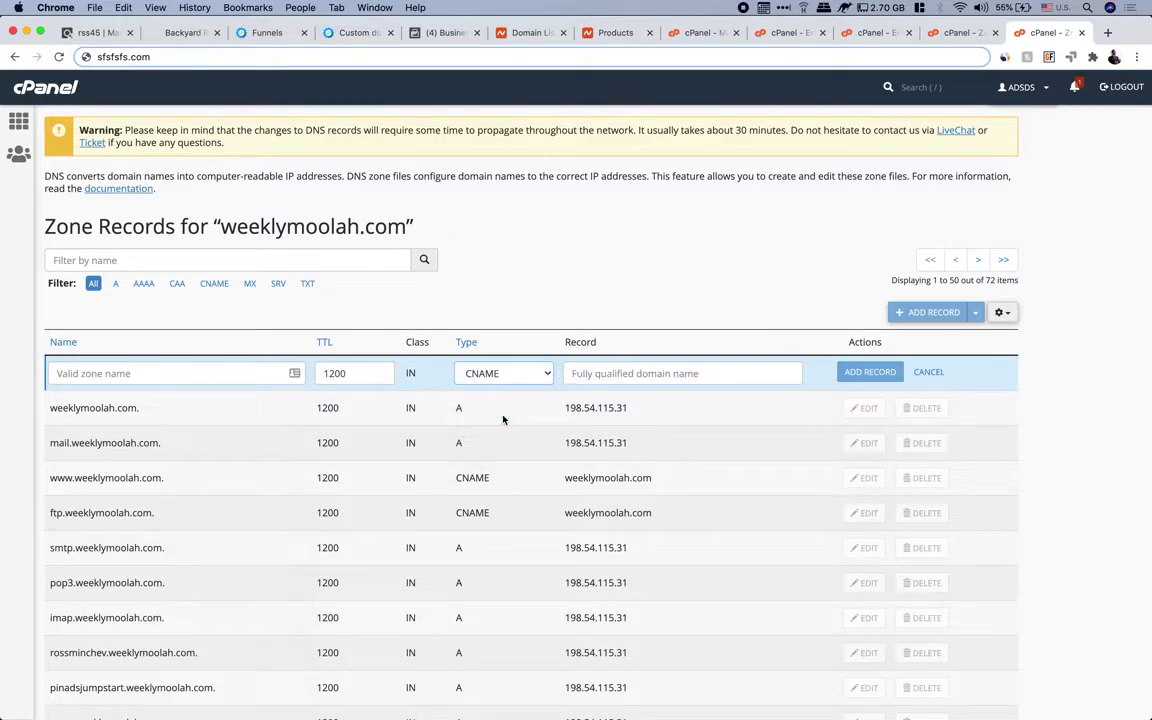
click(362, 33)
drag(487, 370, 356, 350)
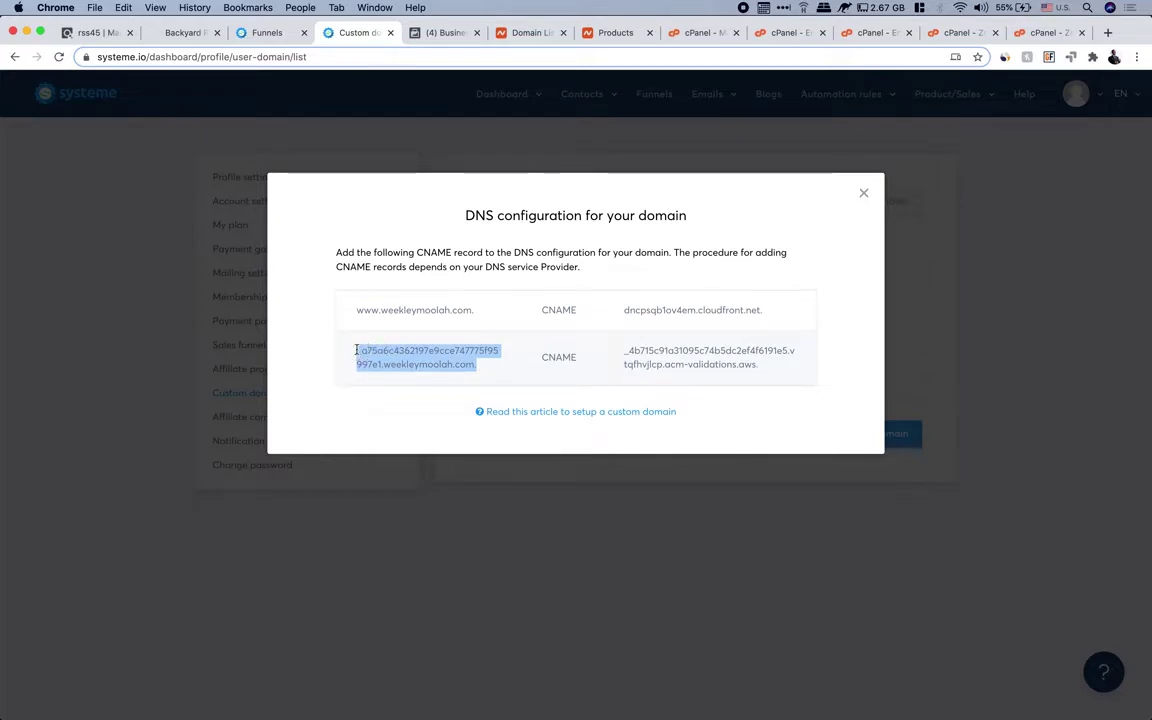
right_click(410, 352)
click(436, 378)
click(1048, 33)
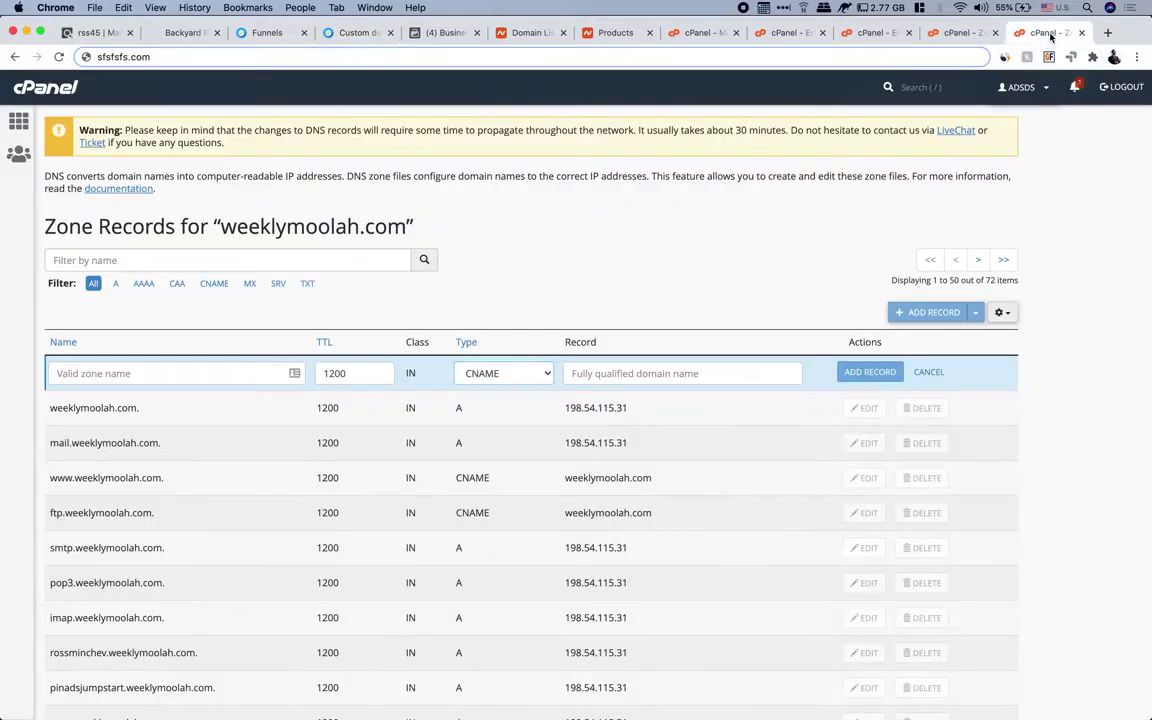
right_click(146, 372)
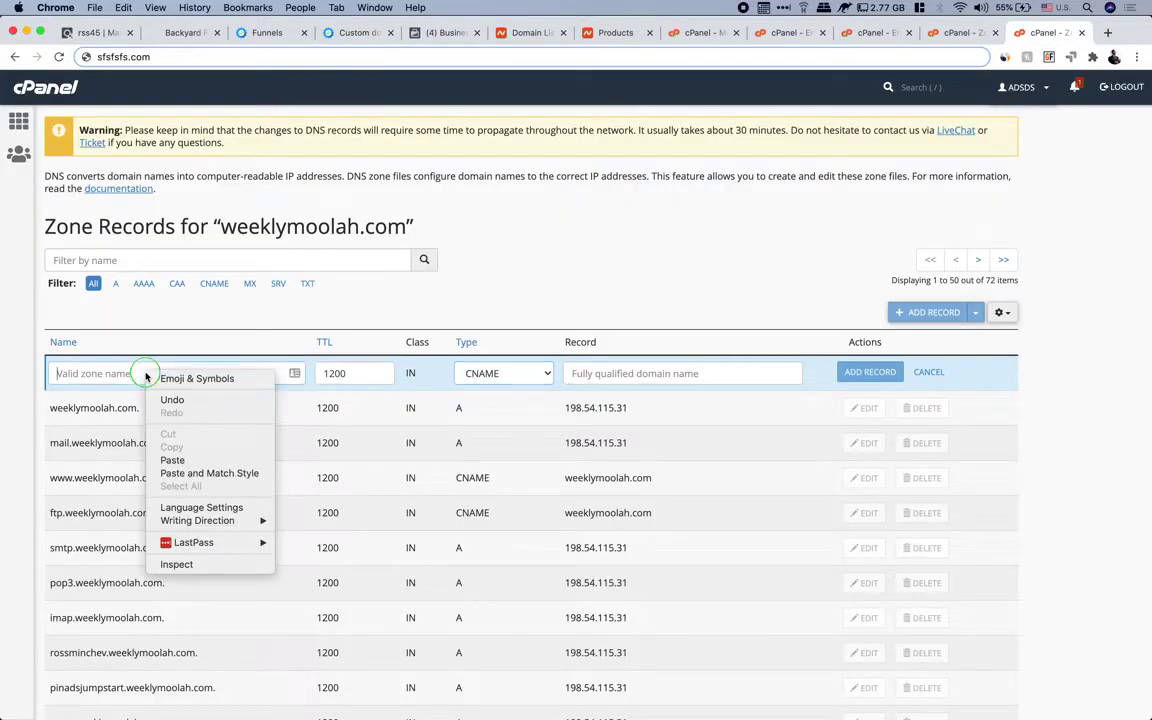
click(172, 452)
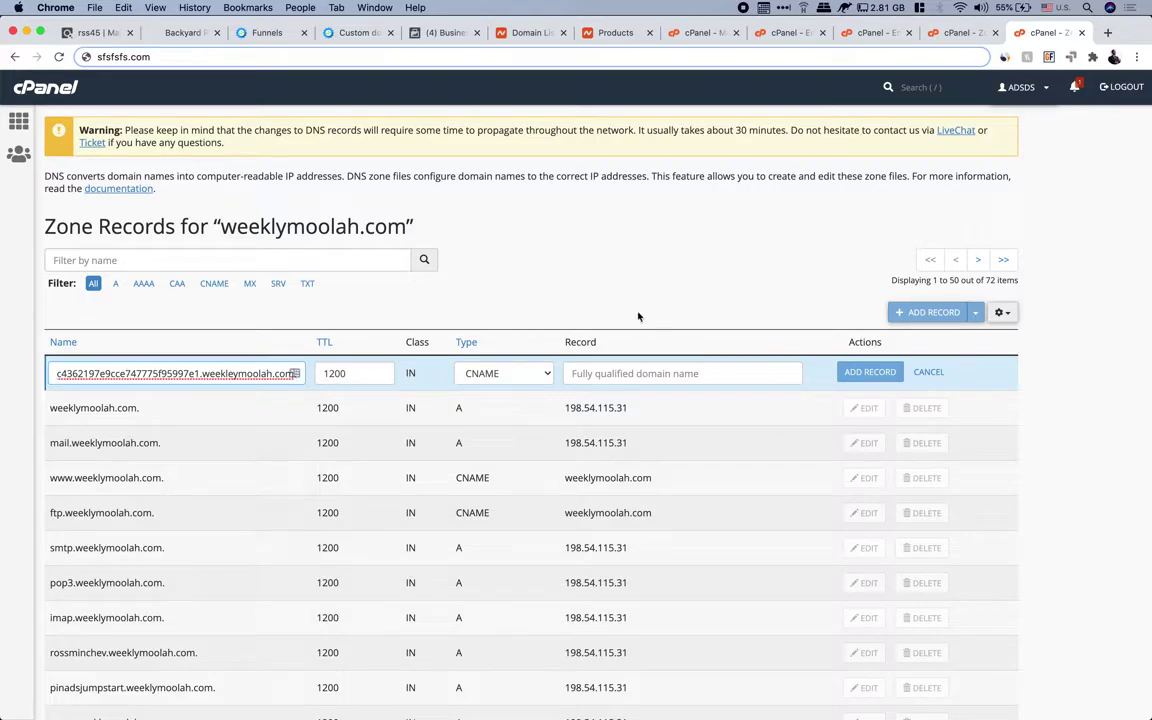
Set its target to the acm-validations.aws value copied from systeme.io
click(356, 33)
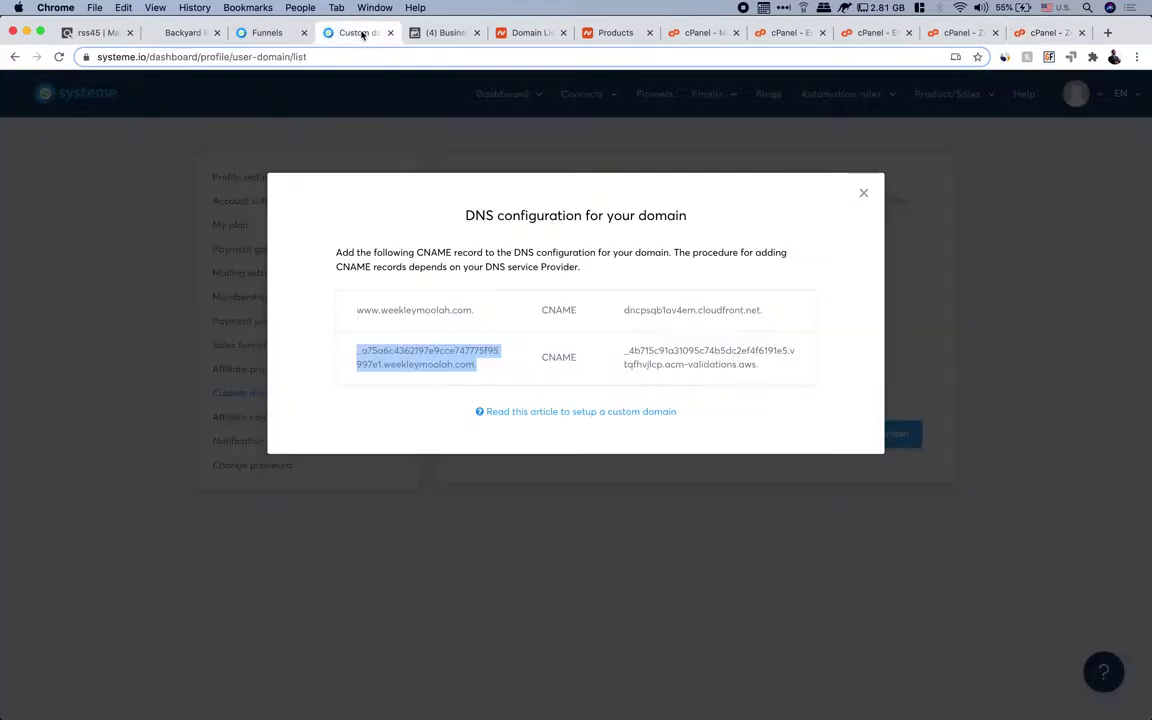
drag(623, 350, 766, 376)
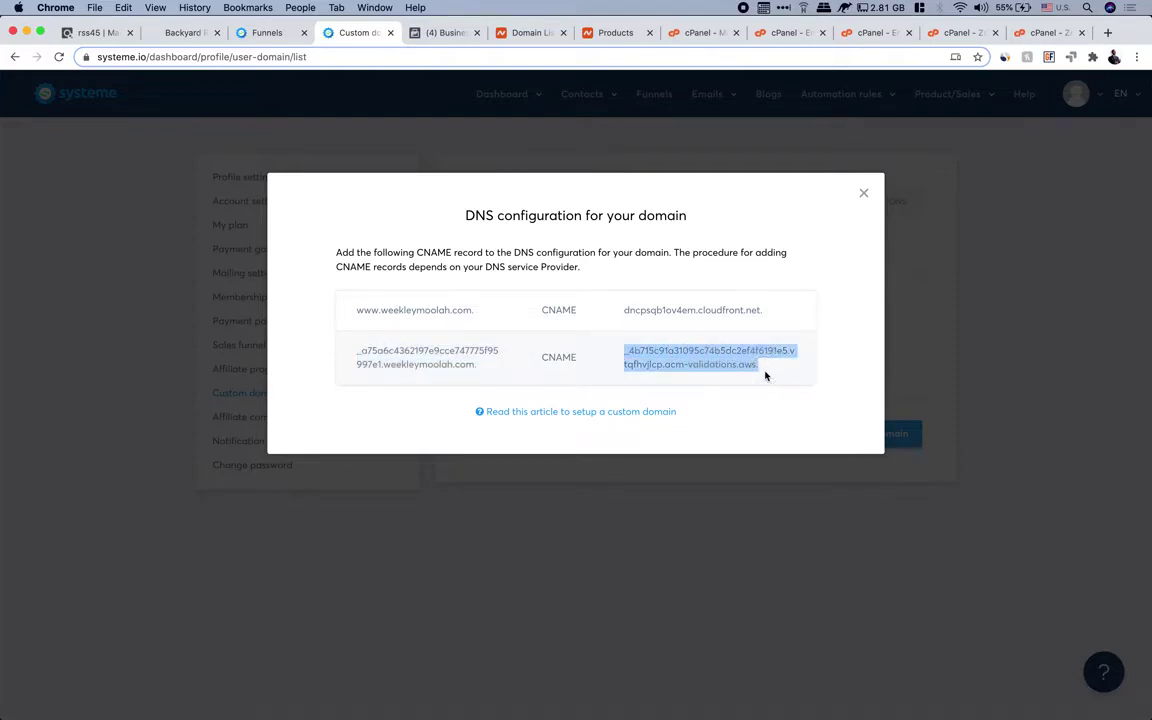
right_click(700, 361)
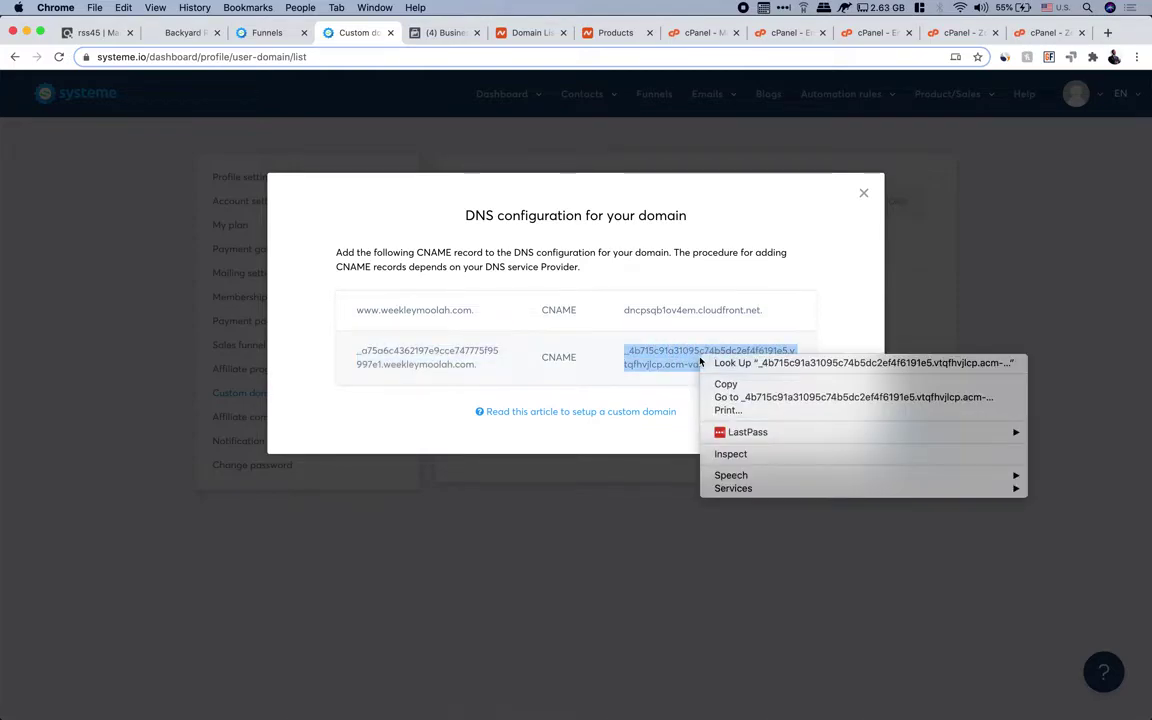
click(758, 386)
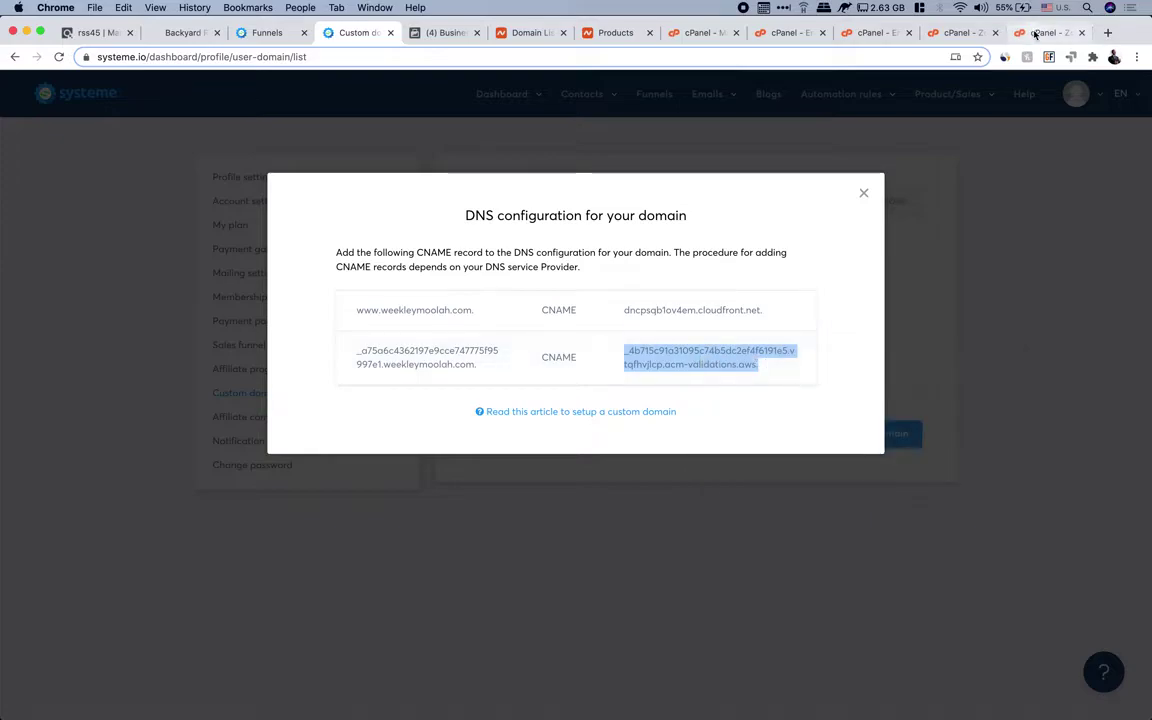
click(1042, 32)
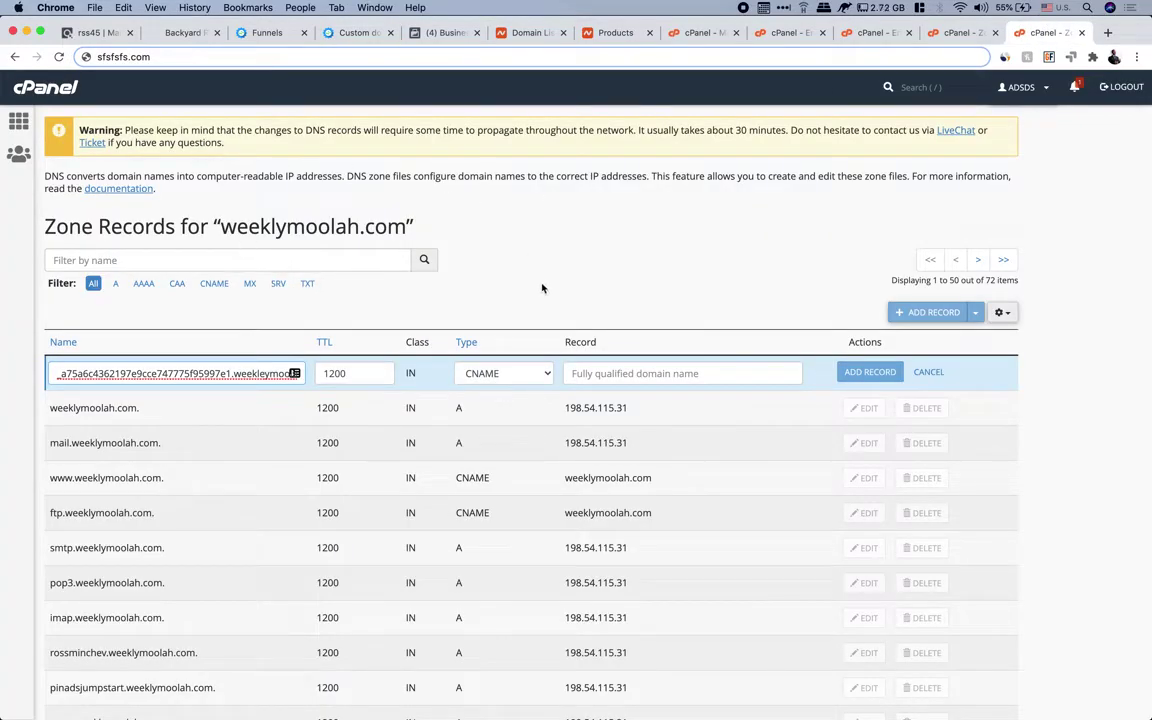
right_click(585, 372)
click(614, 460)
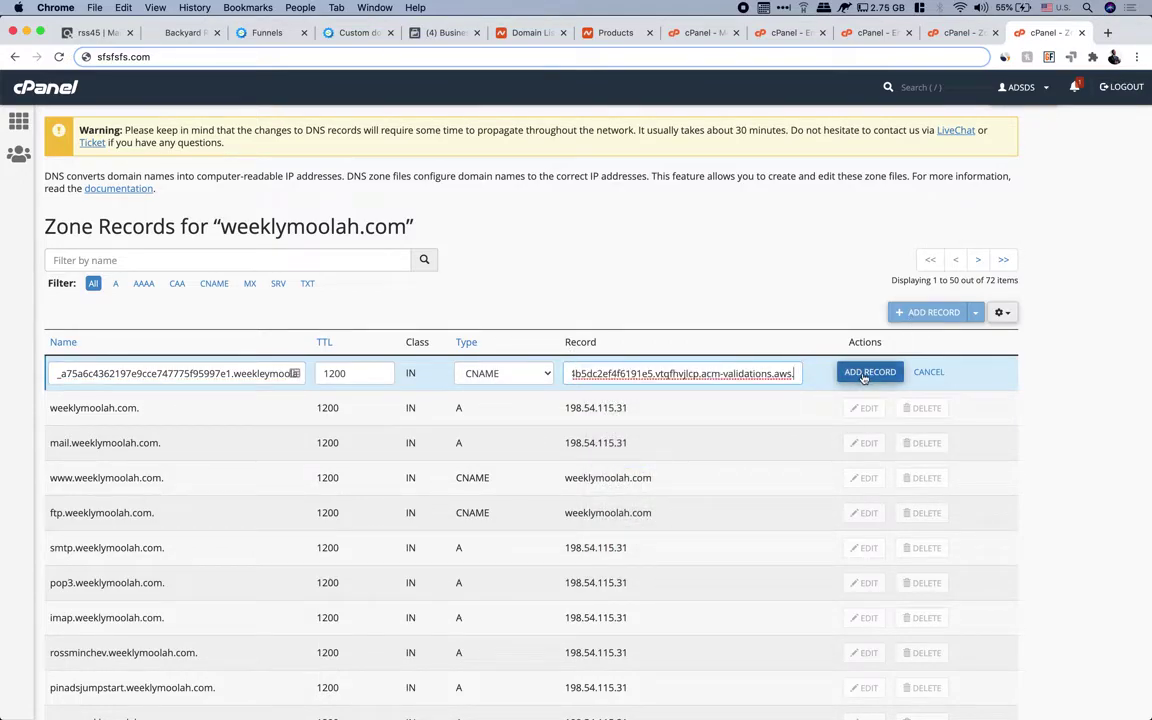
click(1075, 320)
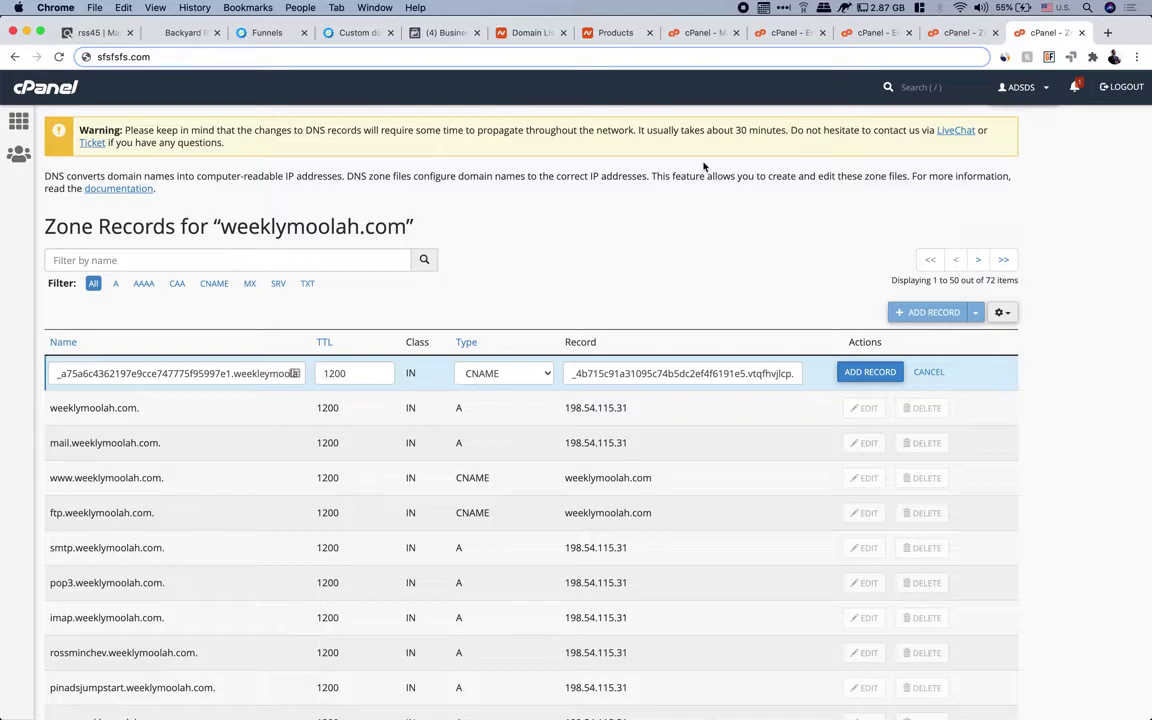
Close systeme's DNS configuration dialog and check the Namecheap products before returning to custom domains
click(320, 32)
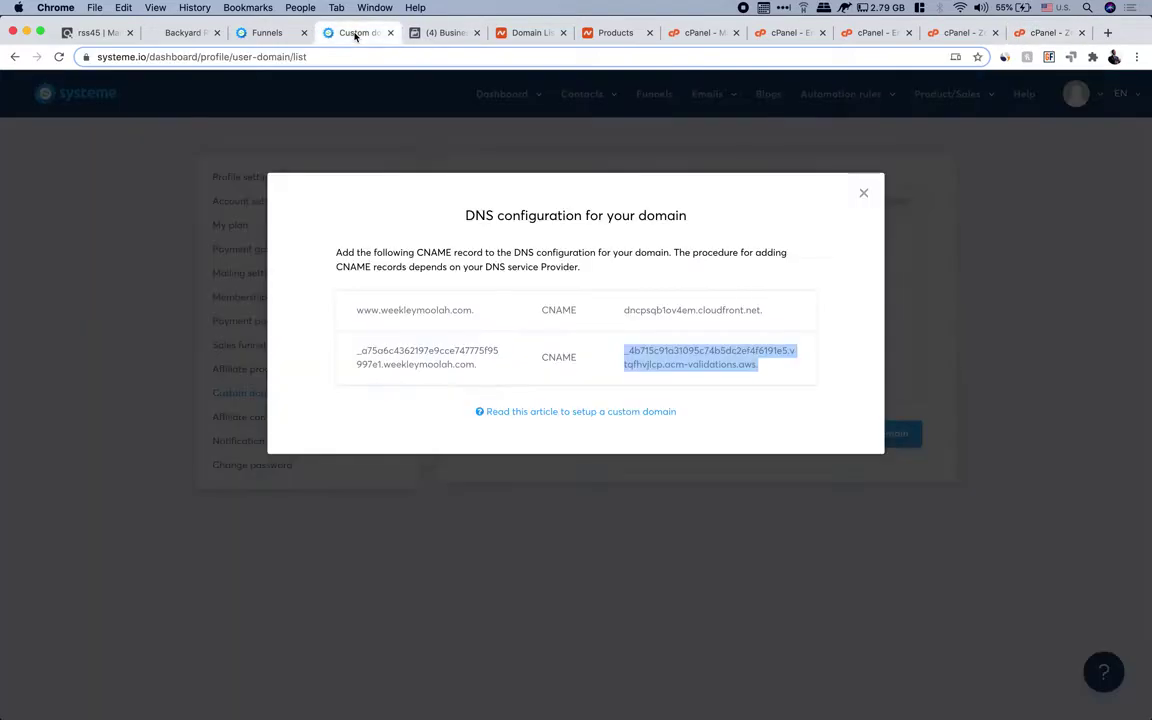
click(864, 193)
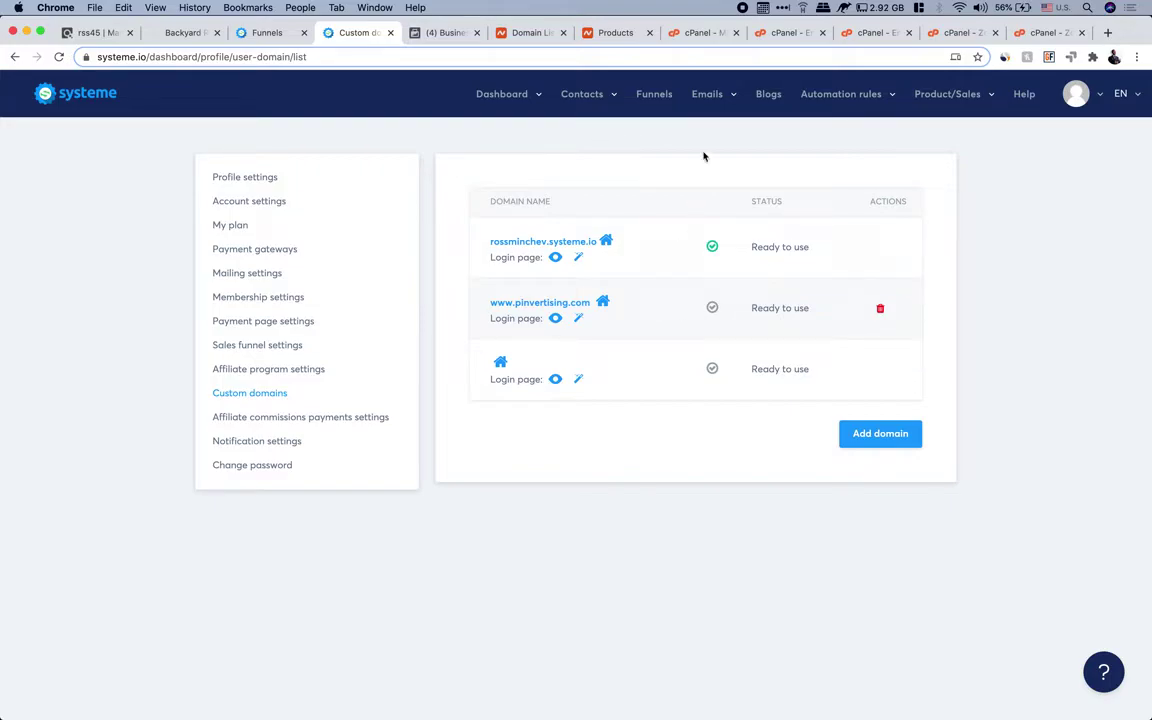
click(618, 34)
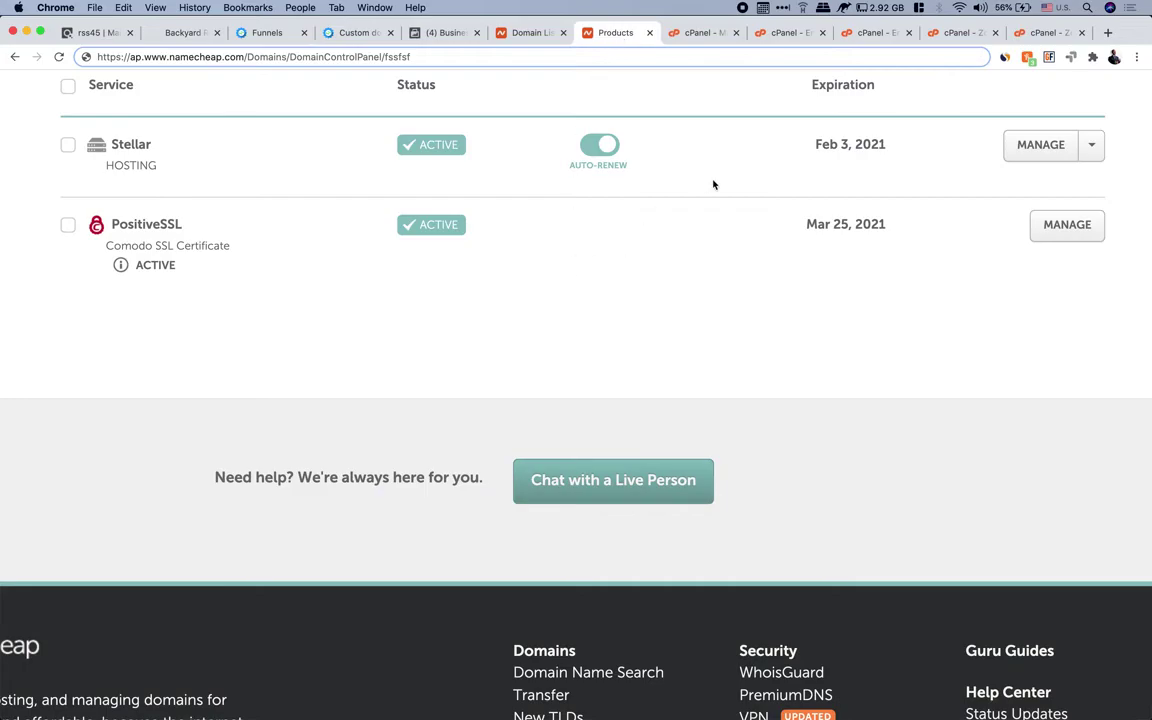
click(354, 36)
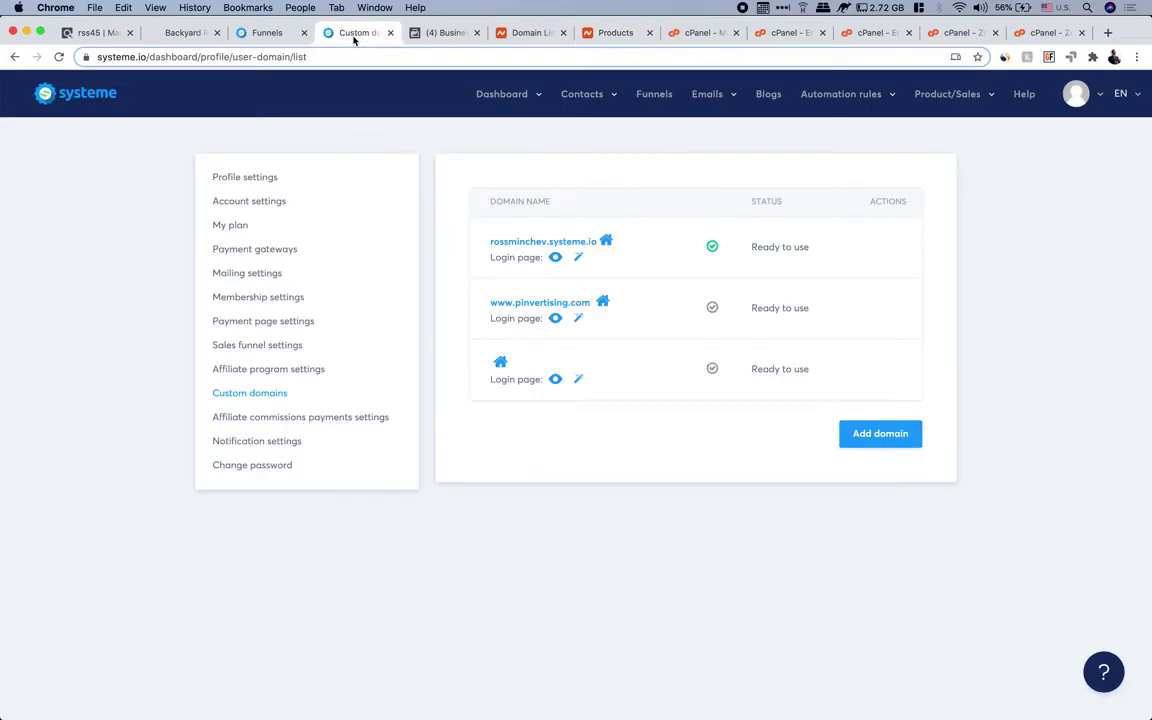
Open systeme.io Help in a new tab and its Contact us support form, then return to Custom domains
right_click(1024, 103)
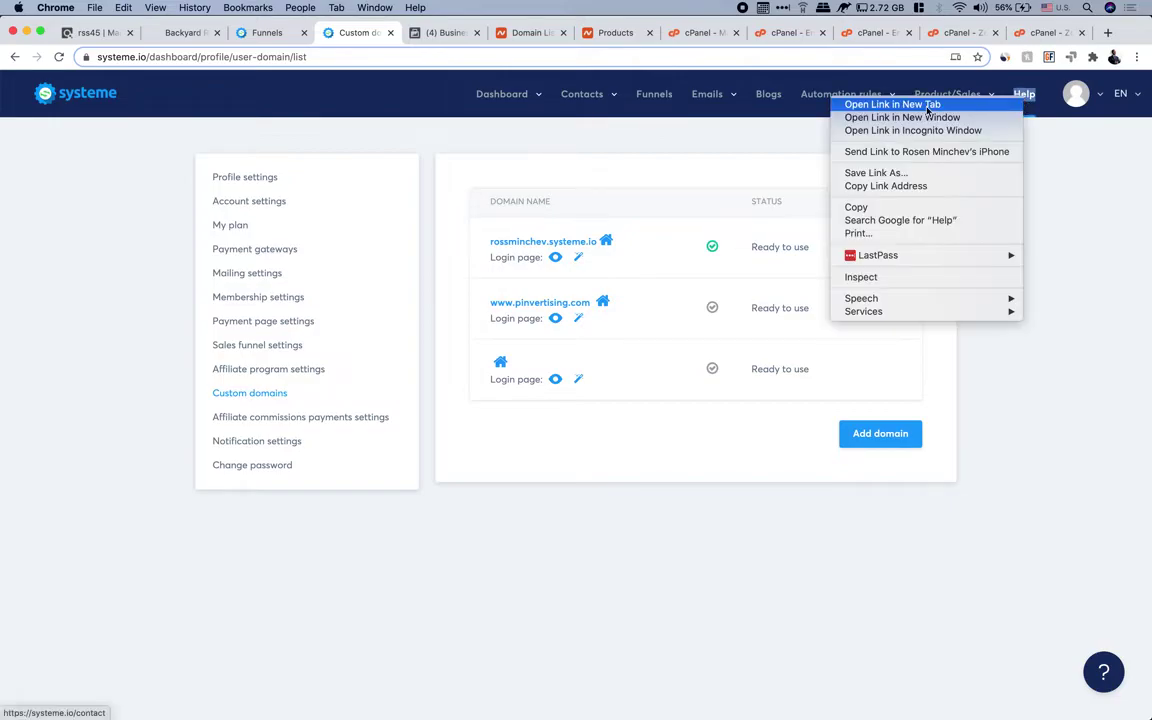
click(892, 105)
click(416, 33)
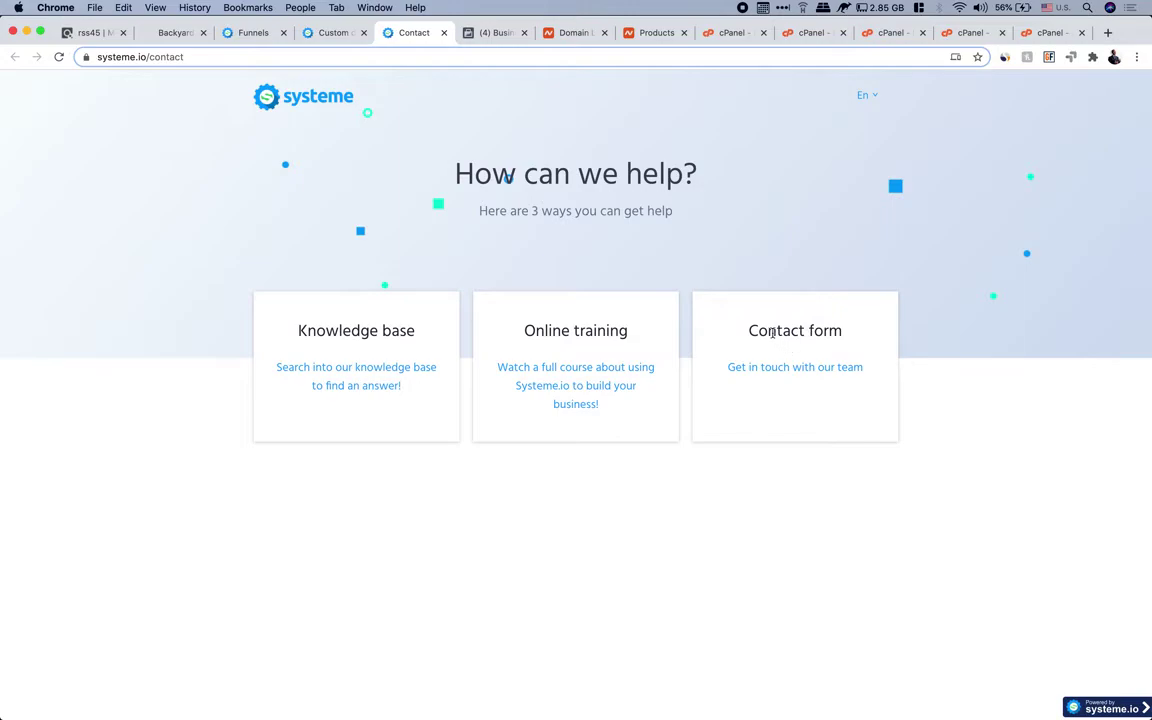
click(767, 369)
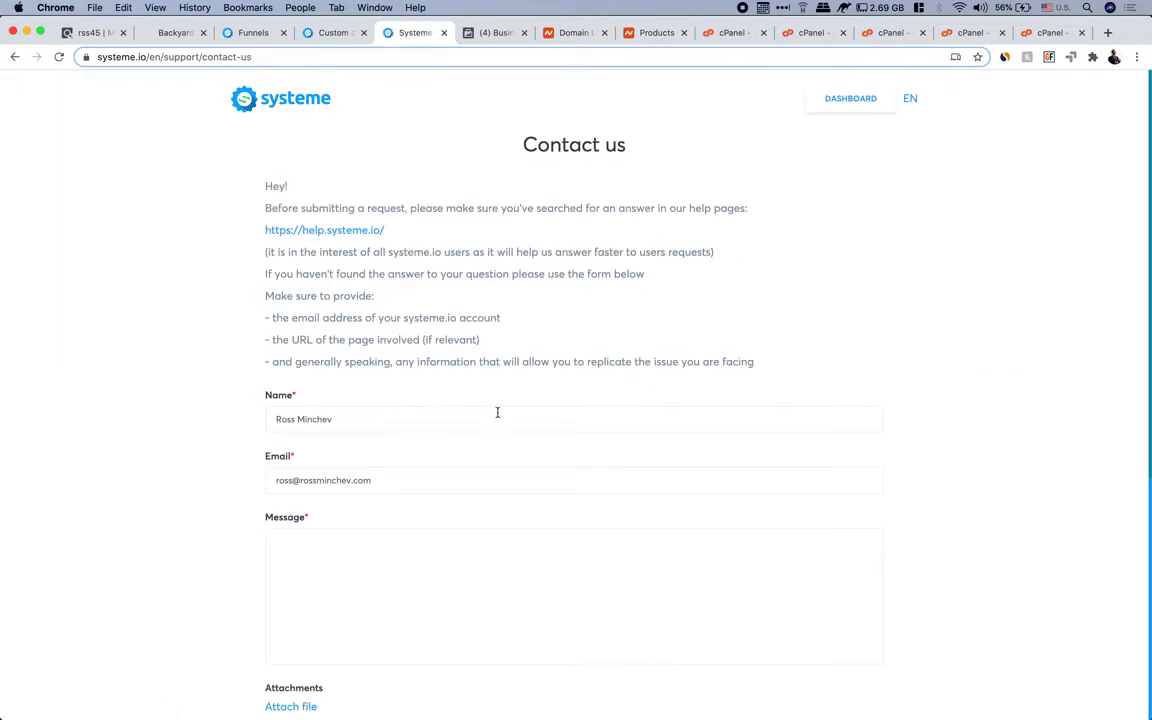
scroll(497, 412, down, 3)
click(350, 424)
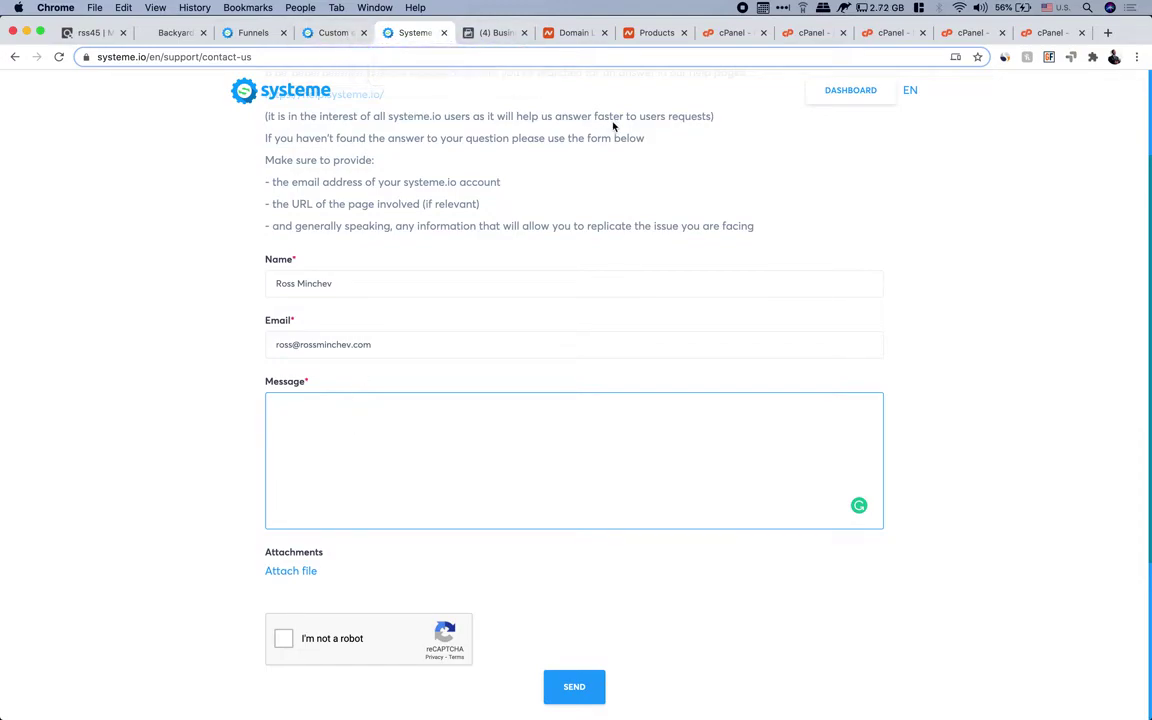
click(333, 33)
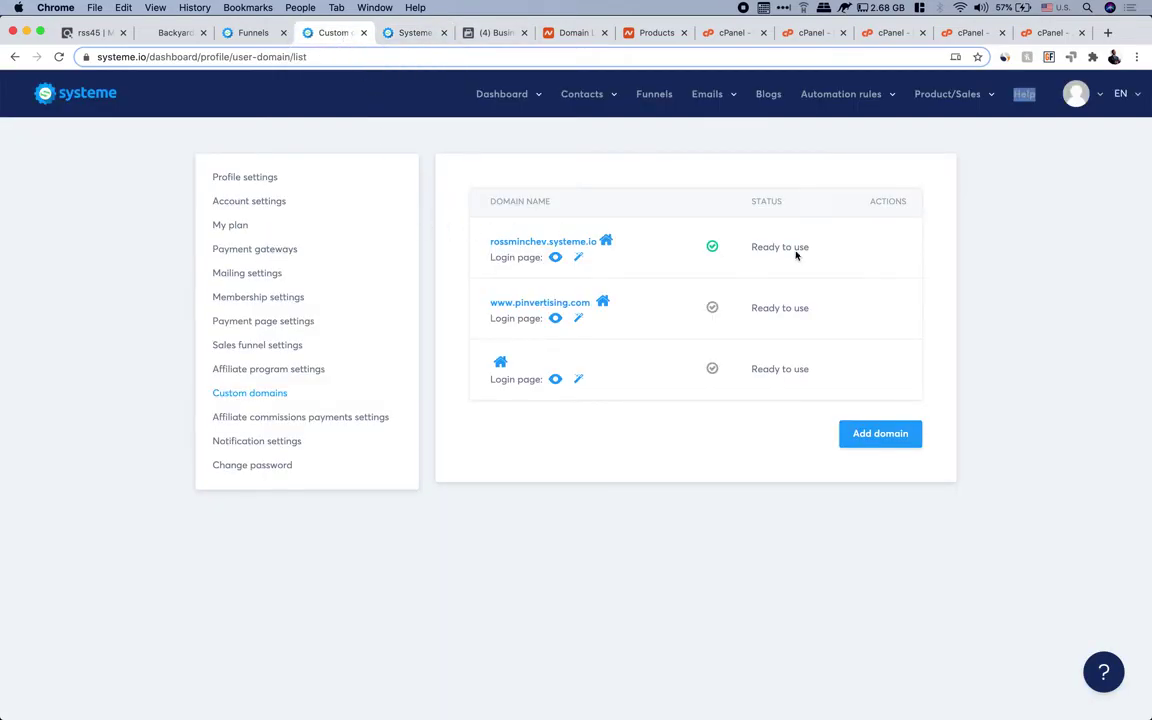